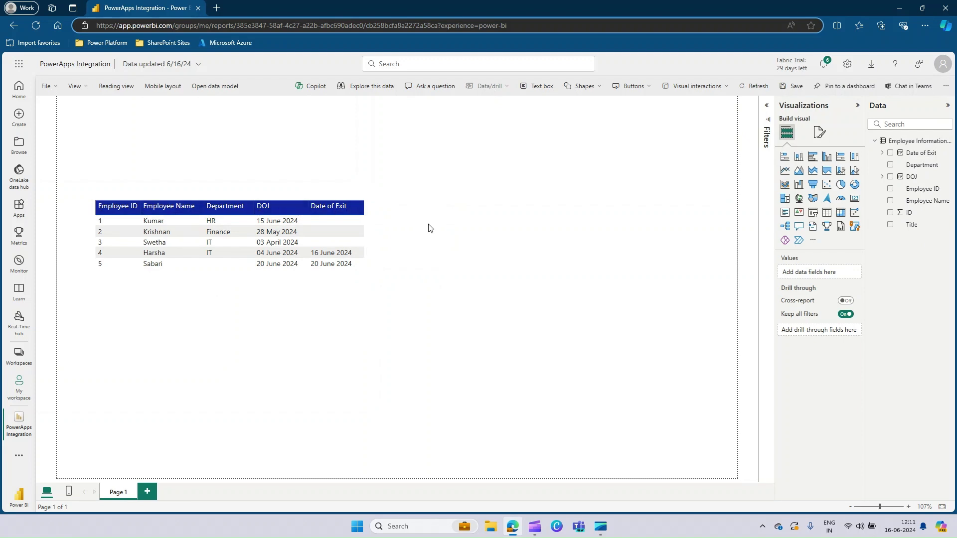
Step: Add a Power Apps visual beside the employee table and extend its height down most of the report page
click(785, 241)
drag(363, 252, 682, 280)
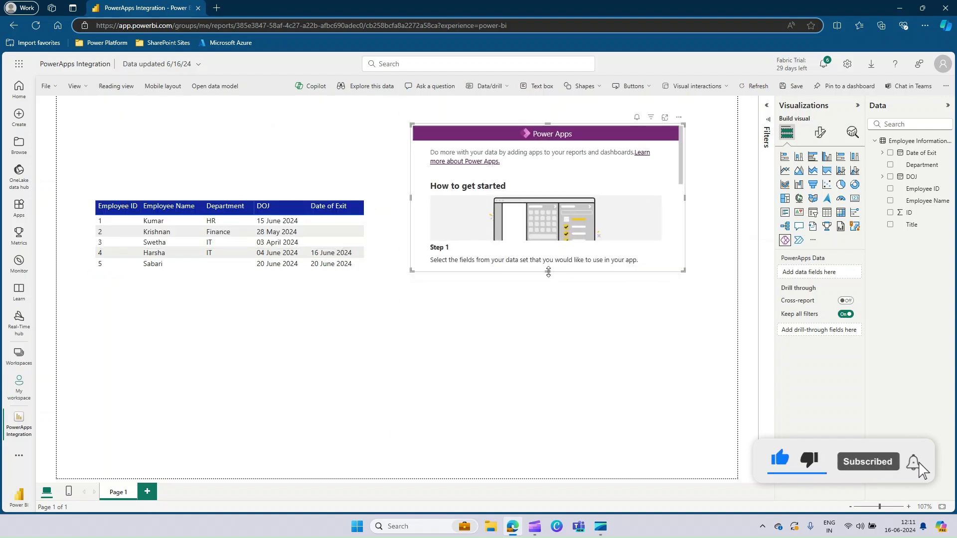
drag(550, 277, 559, 444)
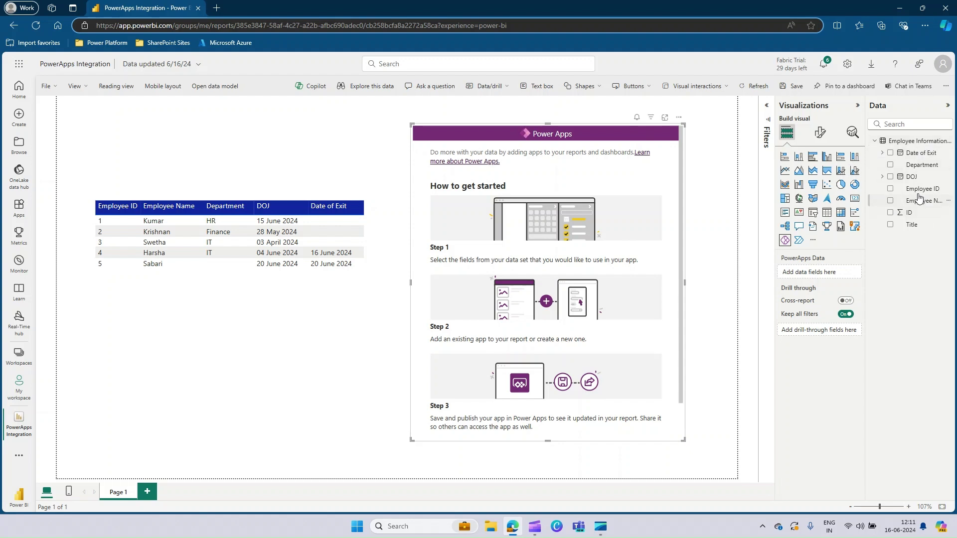
Step: Add Employee ID to the Power Apps visual's data and create a new app from it in the personal environment
drag(919, 191, 844, 275)
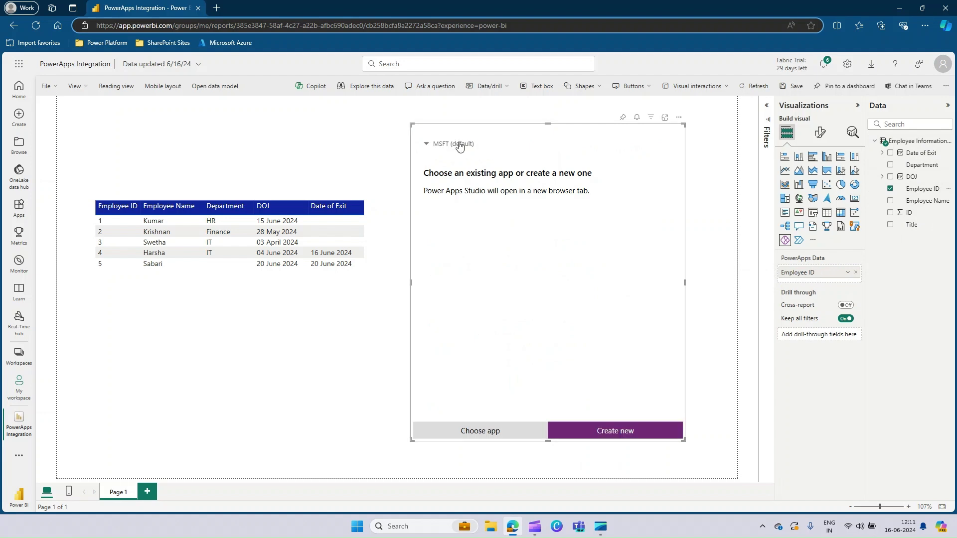
click(457, 145)
click(456, 155)
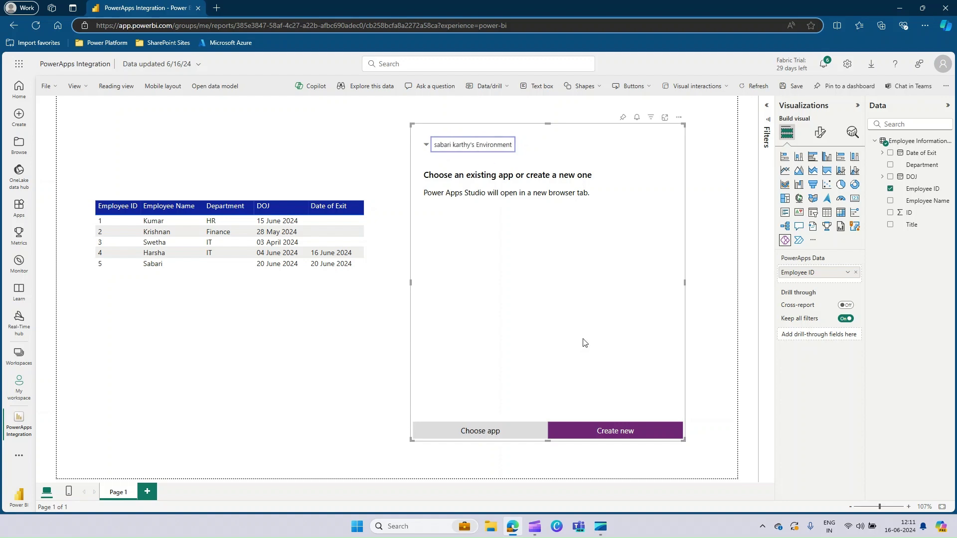
click(624, 431)
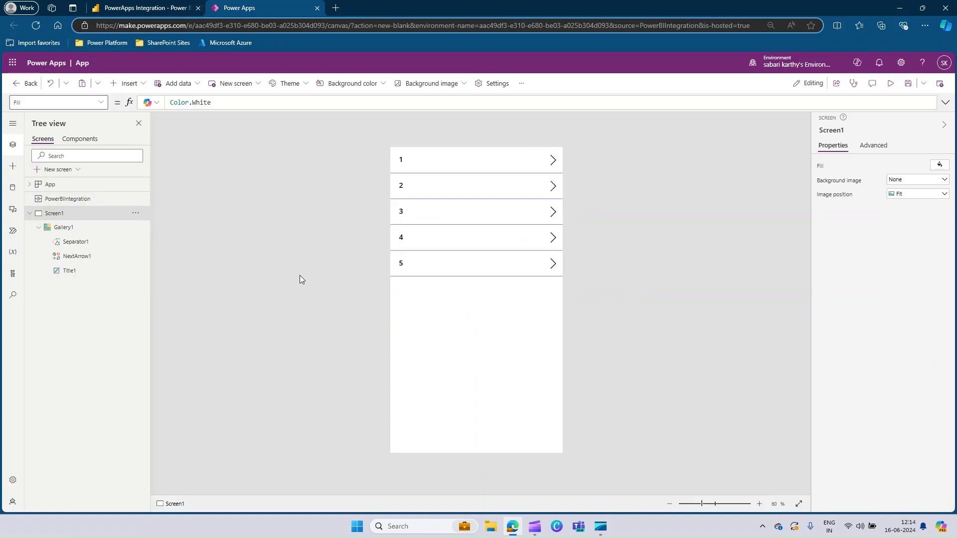
Step: Check the Items formula of the generated gallery and its title label's Text formula, and delete the gallery from Screen1
click(70, 228)
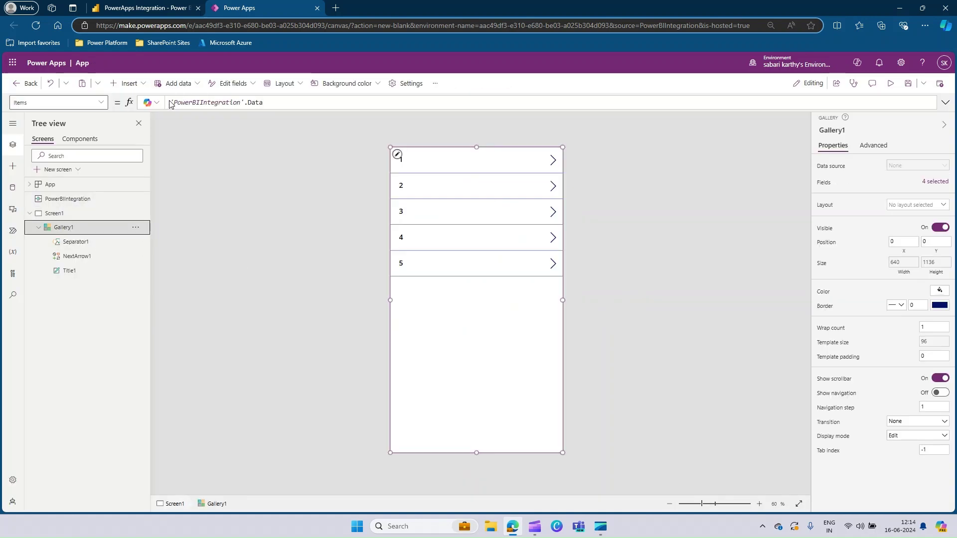
mouse_move(406, 158)
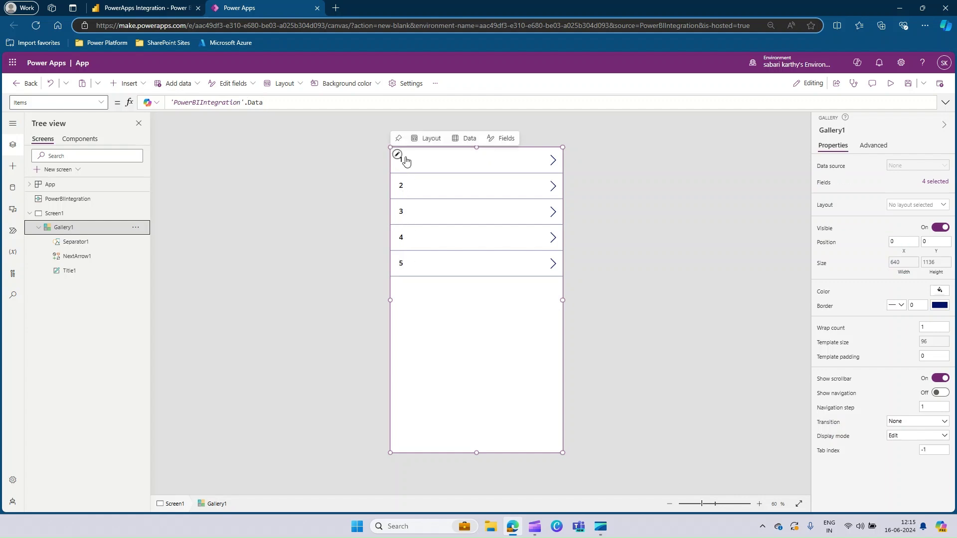
click(412, 162)
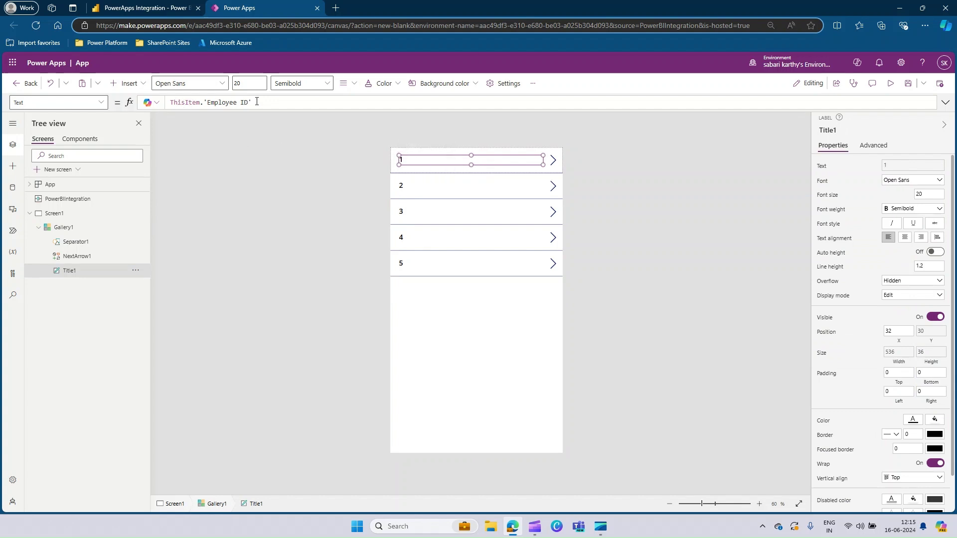
click(128, 226)
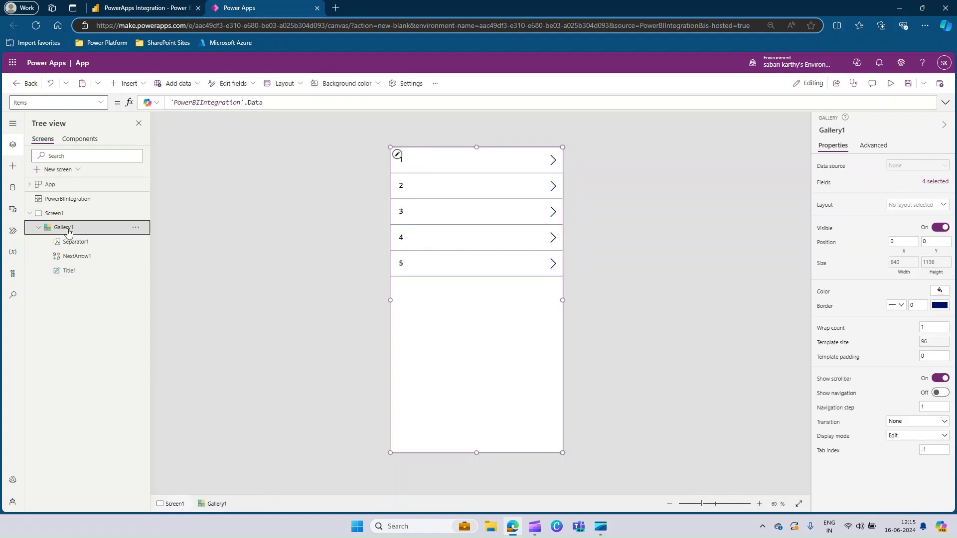
click(136, 227)
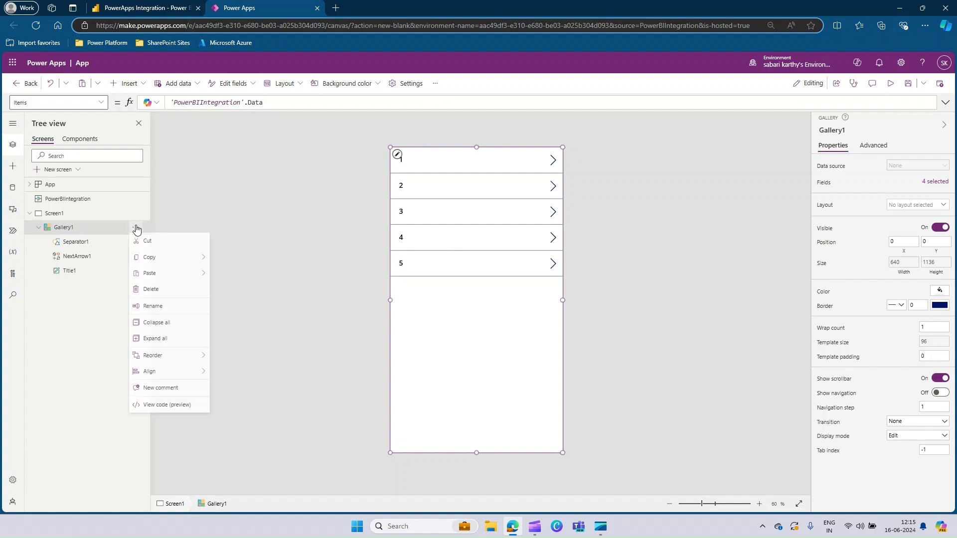
click(161, 292)
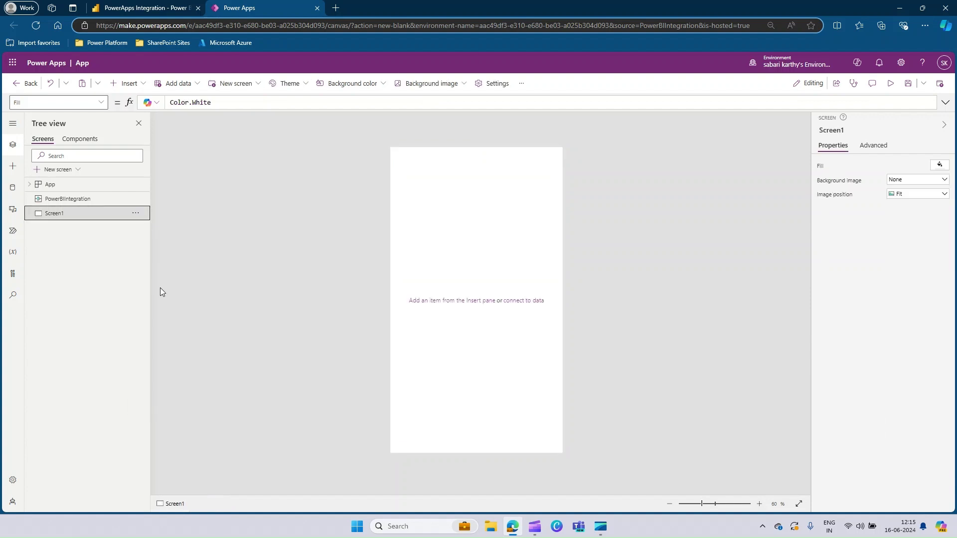
Step: Insert a full-width text label at the upper edge of Screen1 with the centred text "Employee Information"
click(128, 83)
click(147, 141)
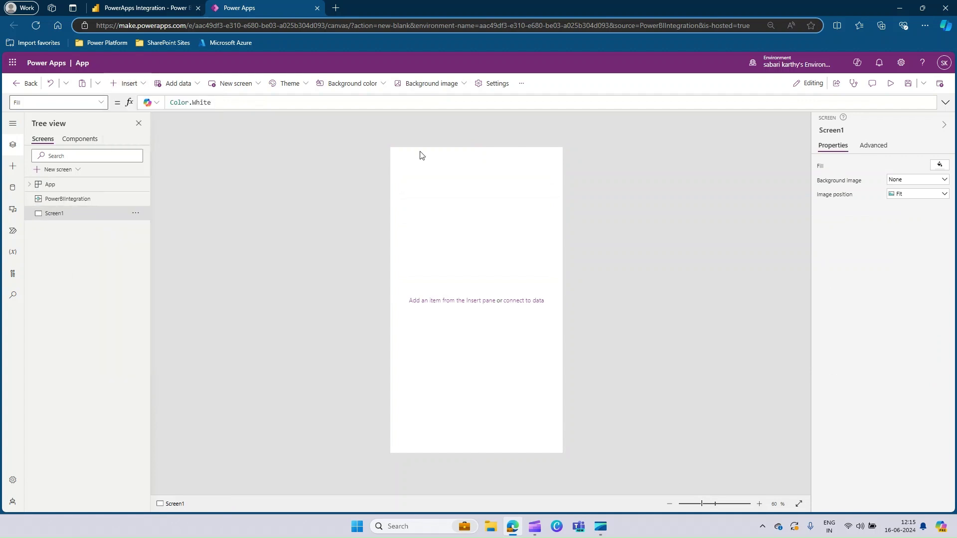
drag(430, 178, 399, 154)
drag(581, 158, 582, 162)
click(901, 165)
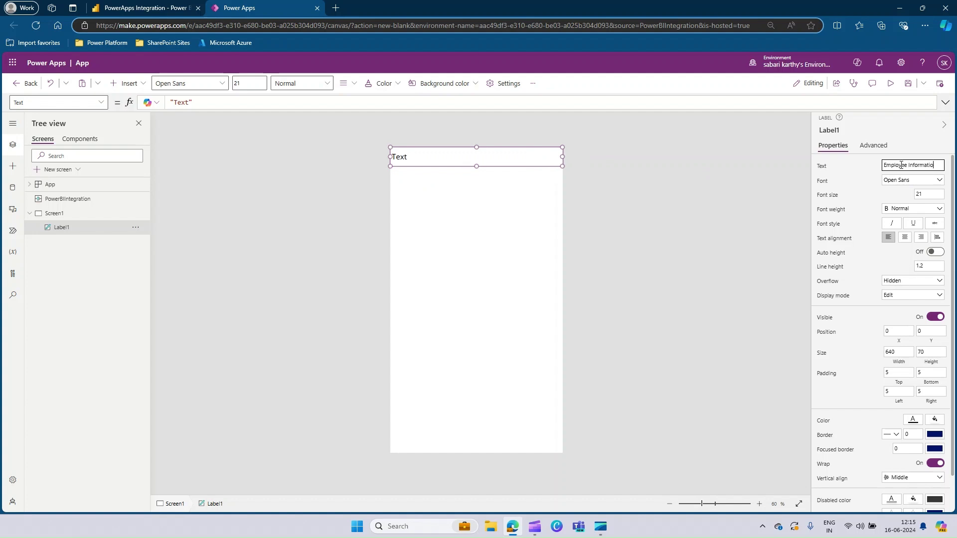
click(904, 237)
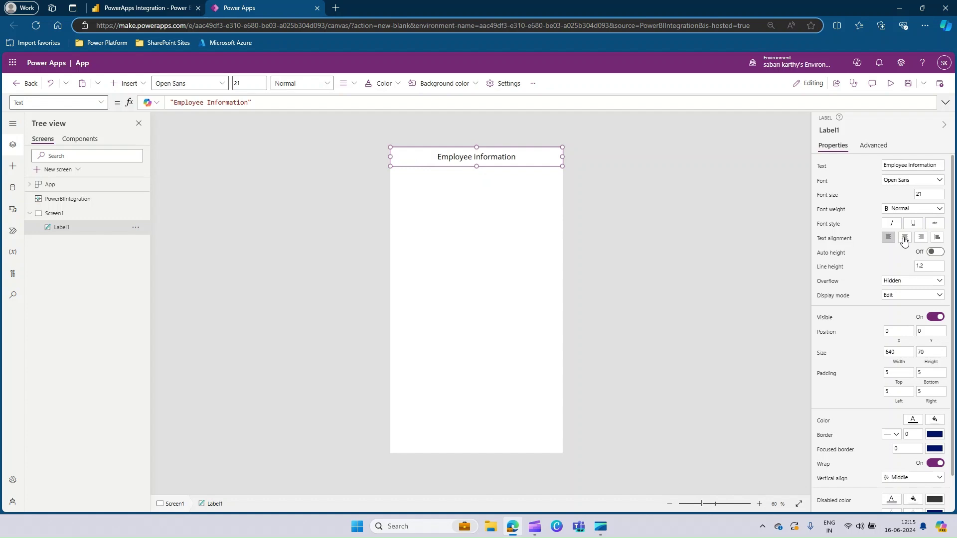
Step: Give the Employee Information label a standard blue fill and white text
click(937, 423)
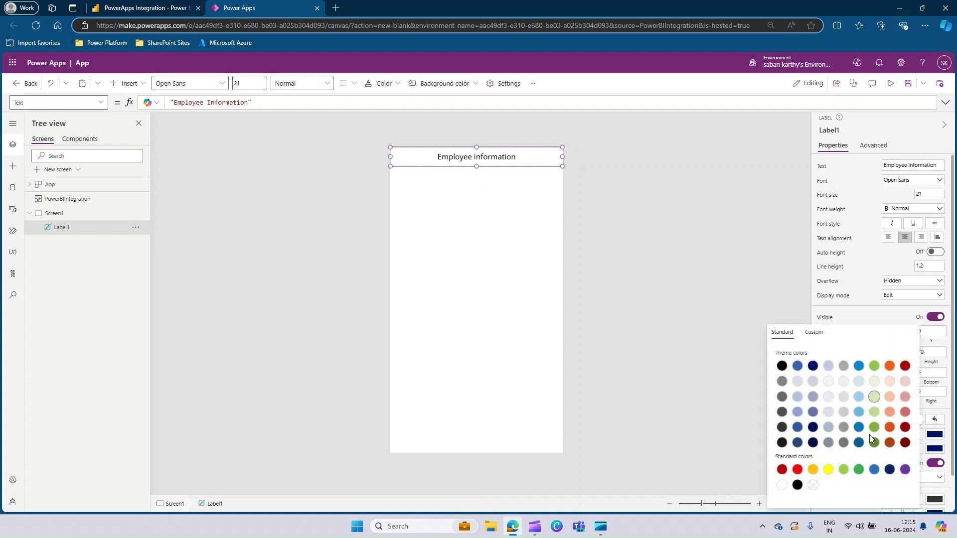
click(875, 471)
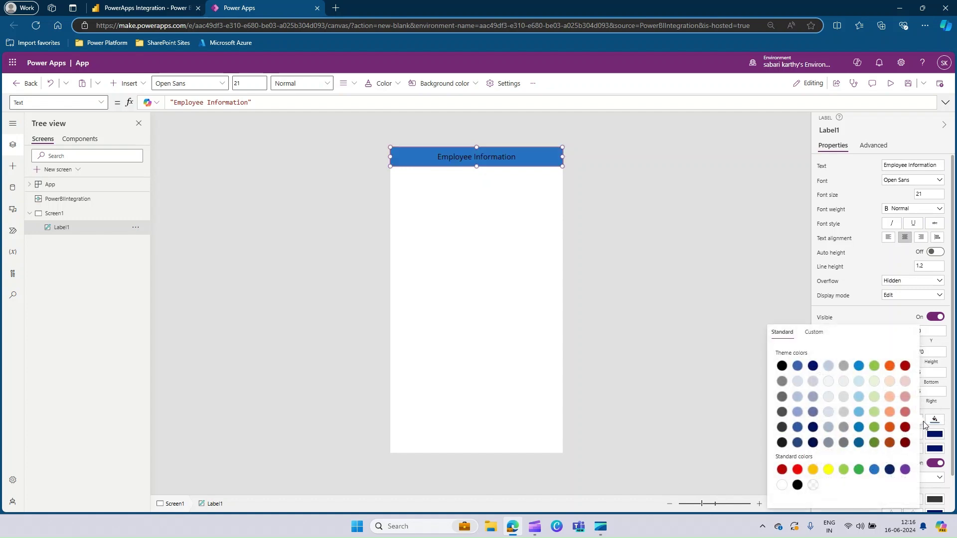
click(913, 421)
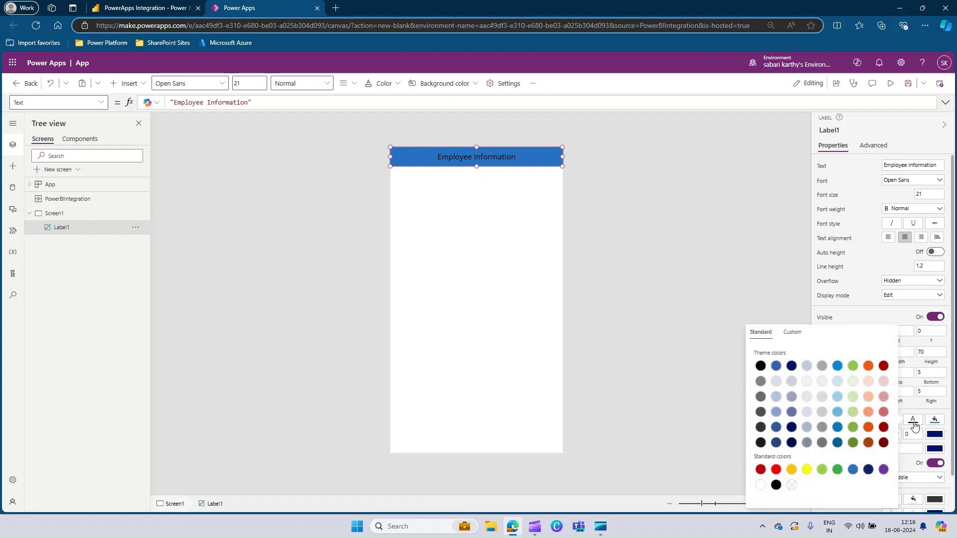
click(761, 486)
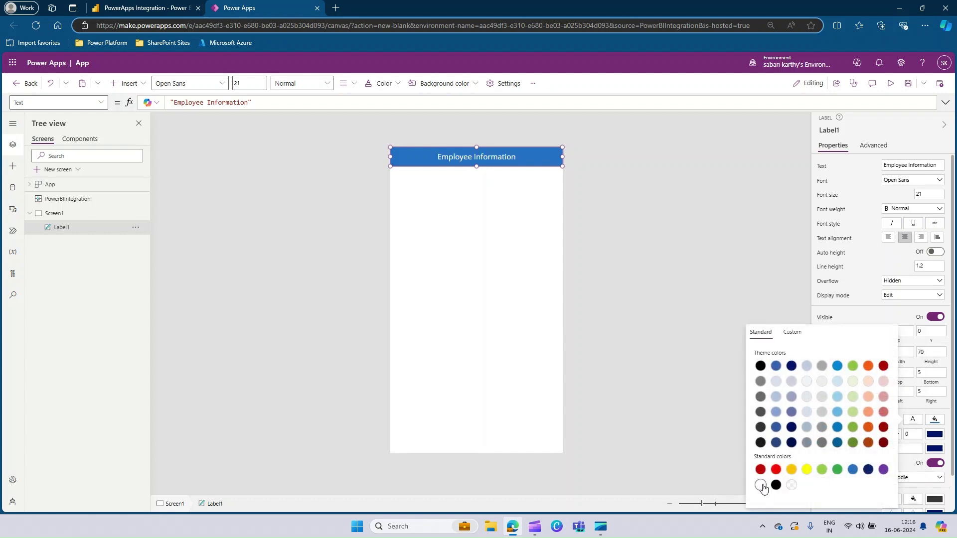
click(474, 185)
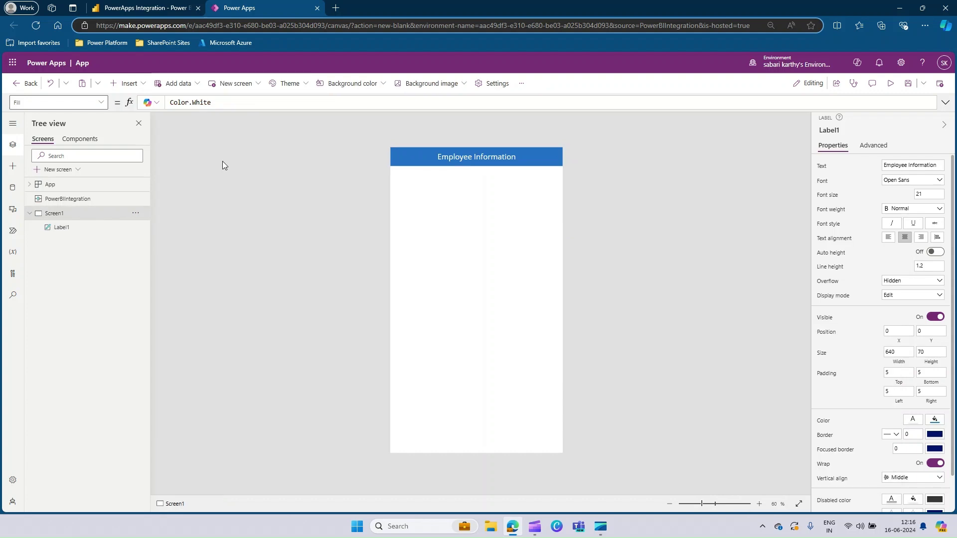
Step: Insert an Add icon at the right end of the blue header and colour it light grey
click(128, 84)
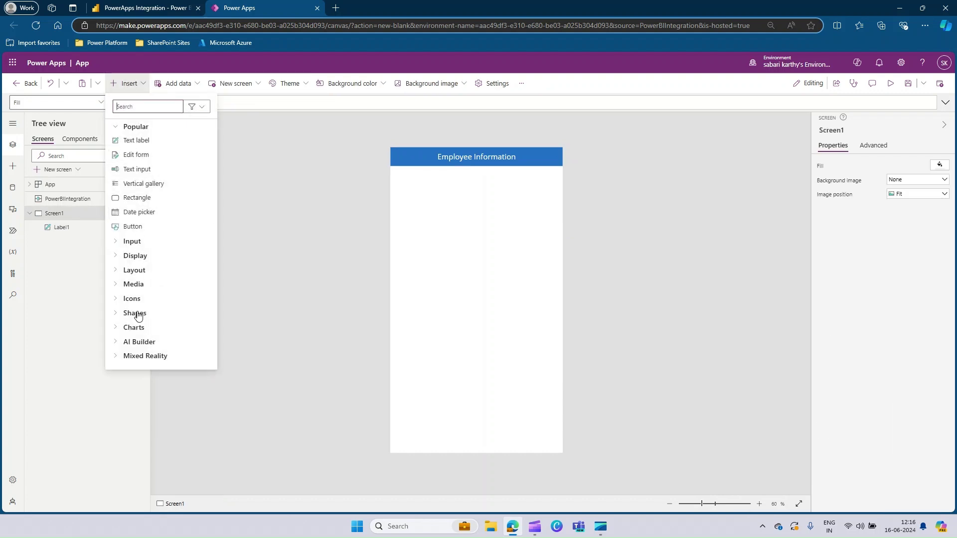
click(128, 298)
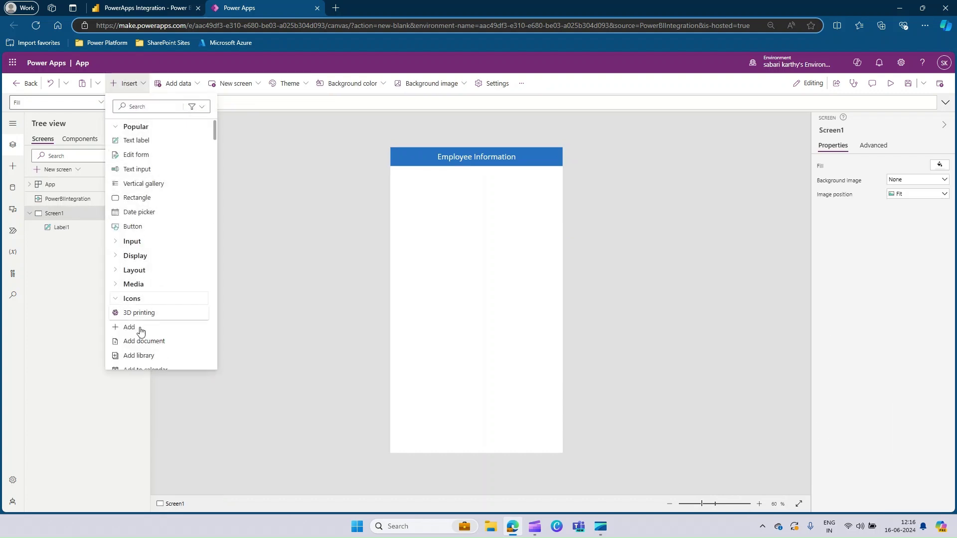
click(139, 329)
drag(412, 169, 560, 155)
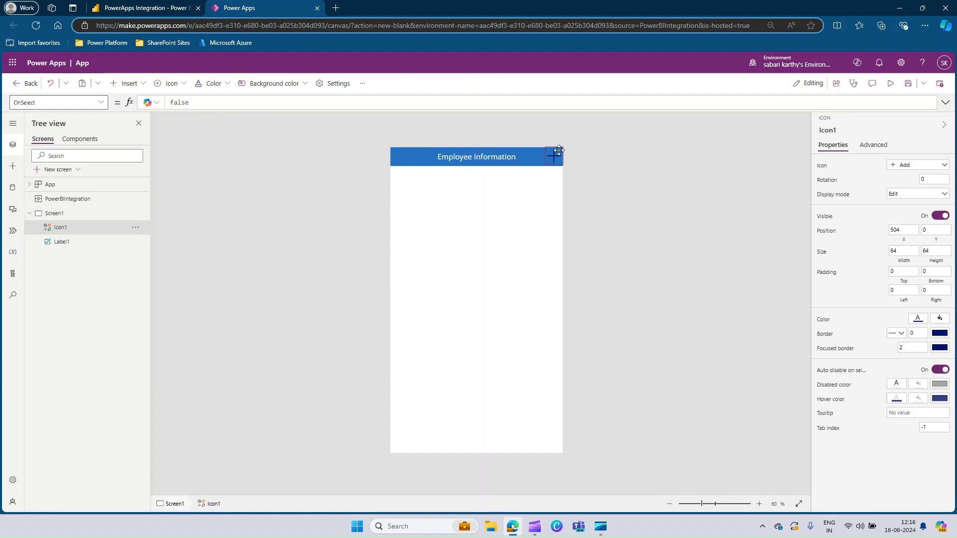
click(919, 321)
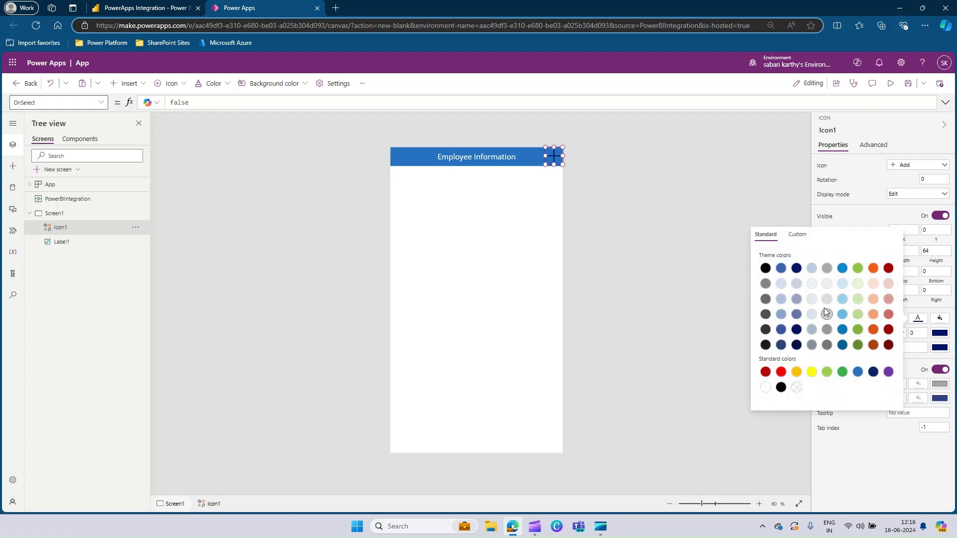
click(827, 284)
click(203, 161)
Step: Insert an edit form below the header, across the full screen width and about 835 high, starting at Y 96
click(129, 83)
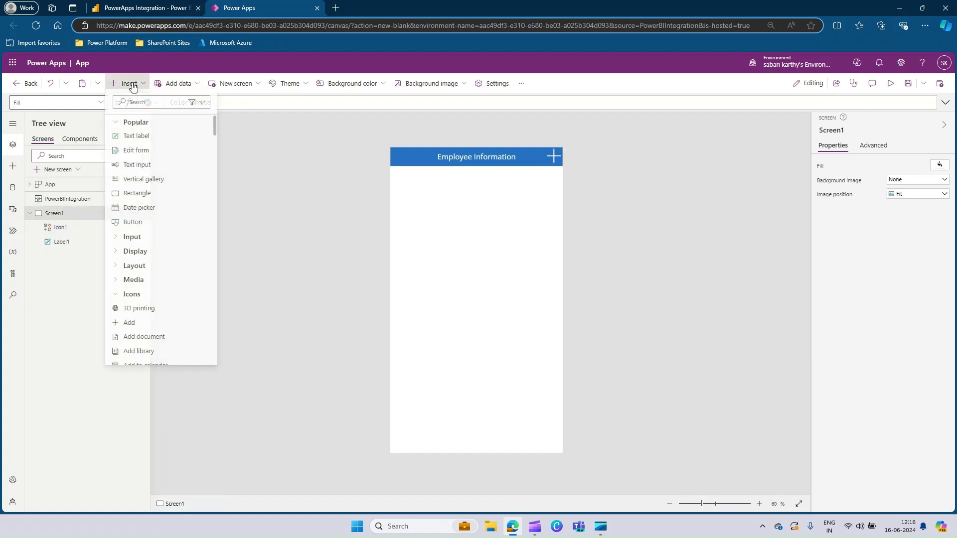
click(134, 154)
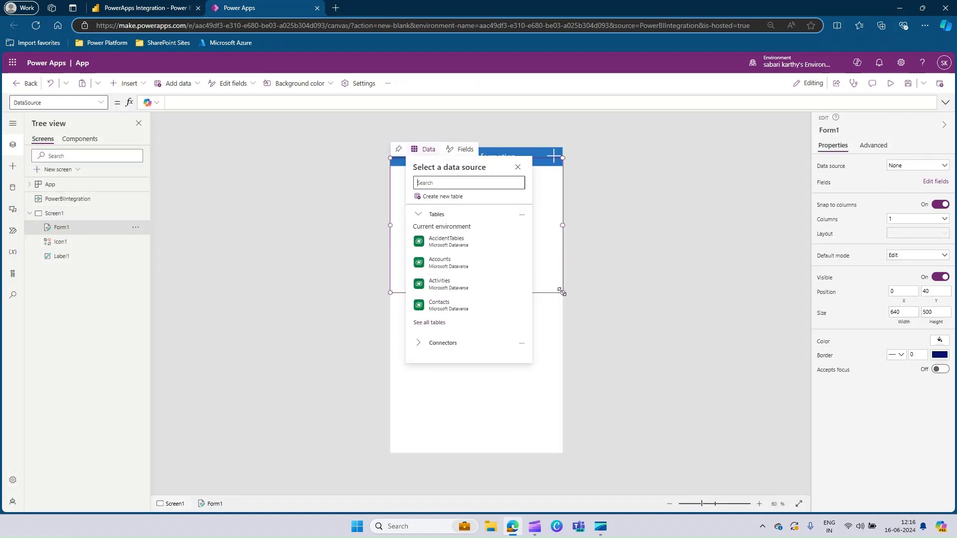
drag(562, 330, 535, 374)
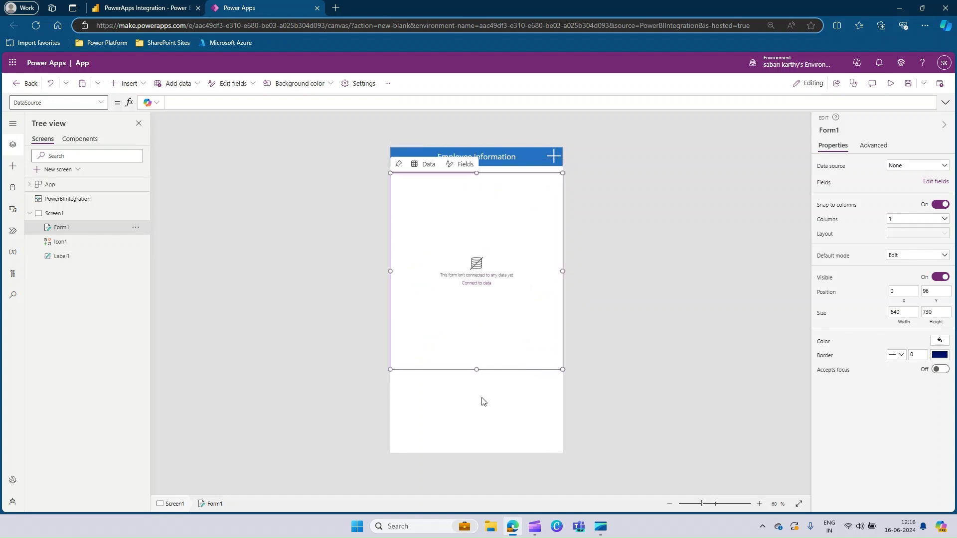
Step: Connect the form to the "Employee Information (Write back to power Bi)" list on the PowerApps SharePoint site
click(912, 167)
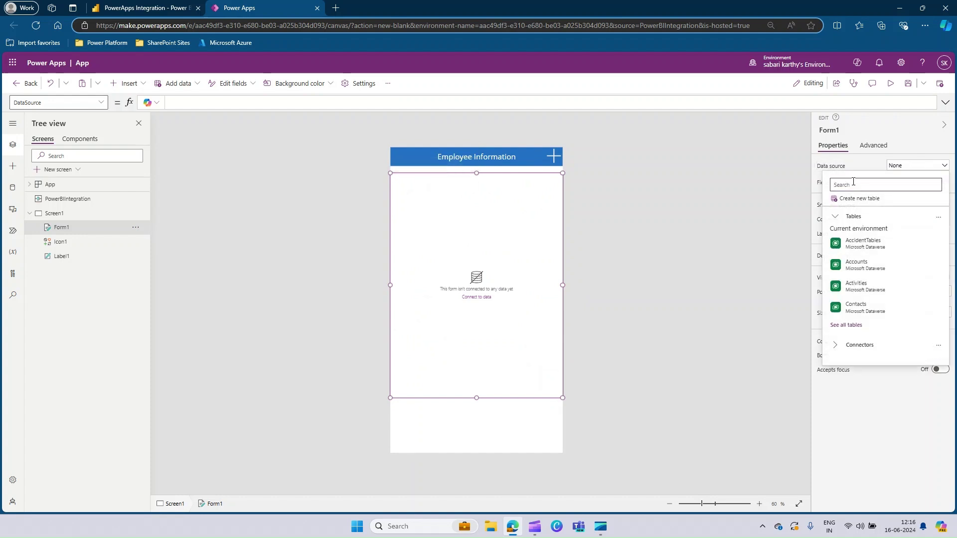
text(SharePoint)
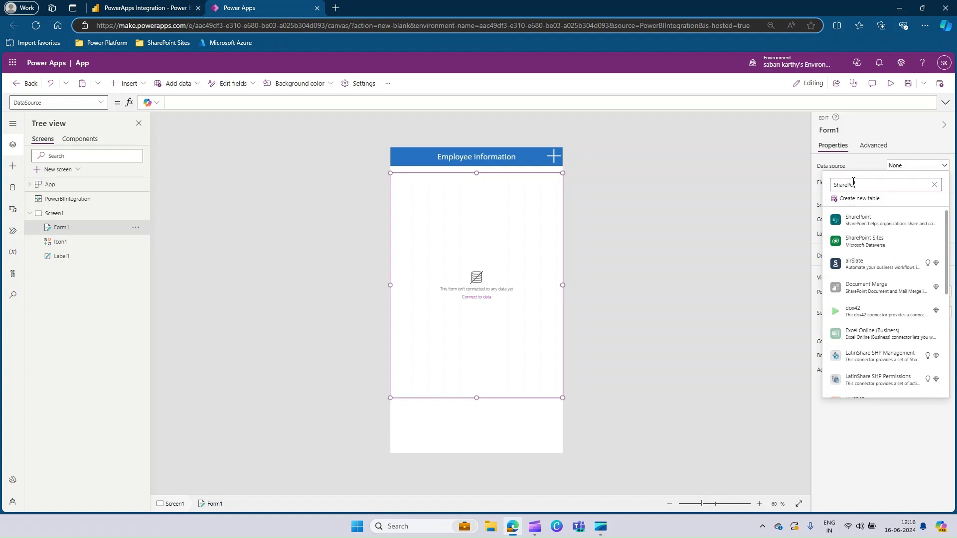
click(866, 221)
click(864, 223)
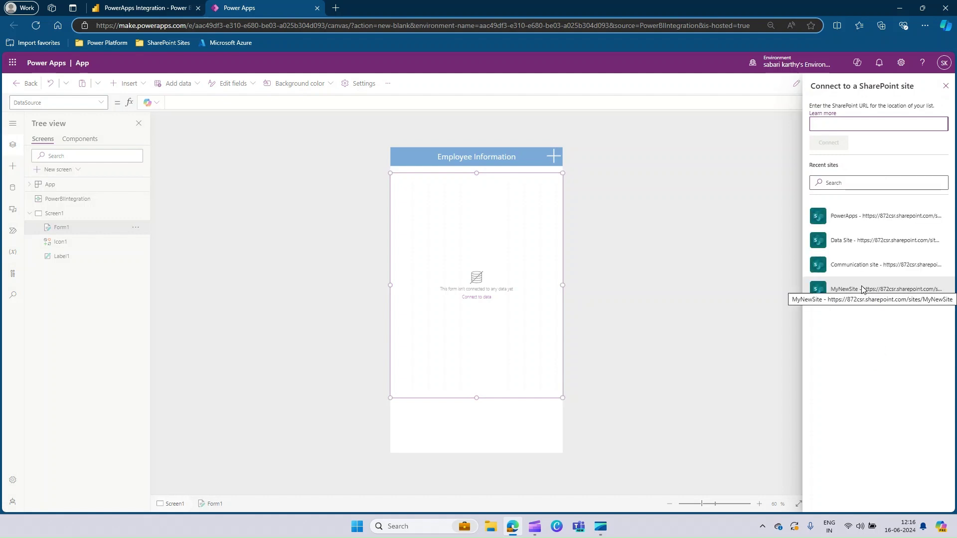
click(863, 217)
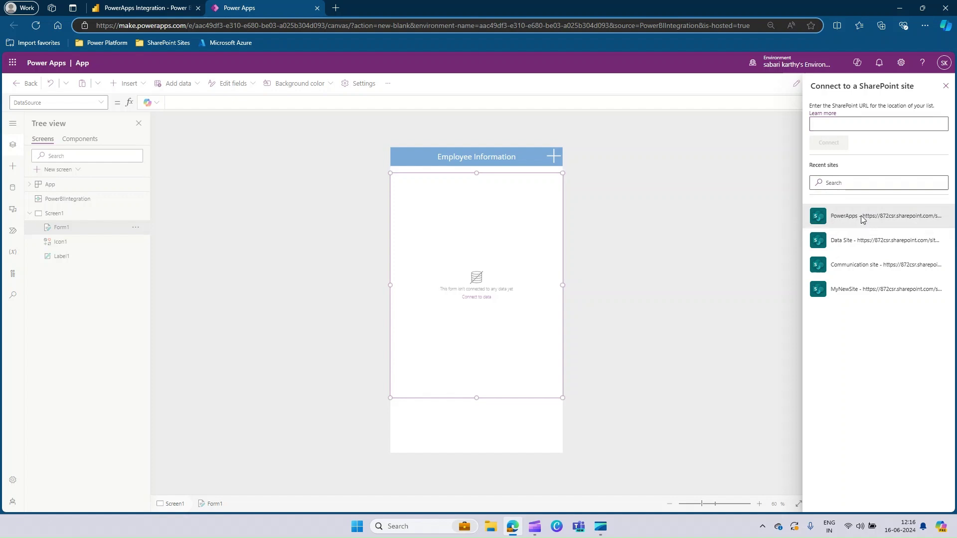
click(817, 167)
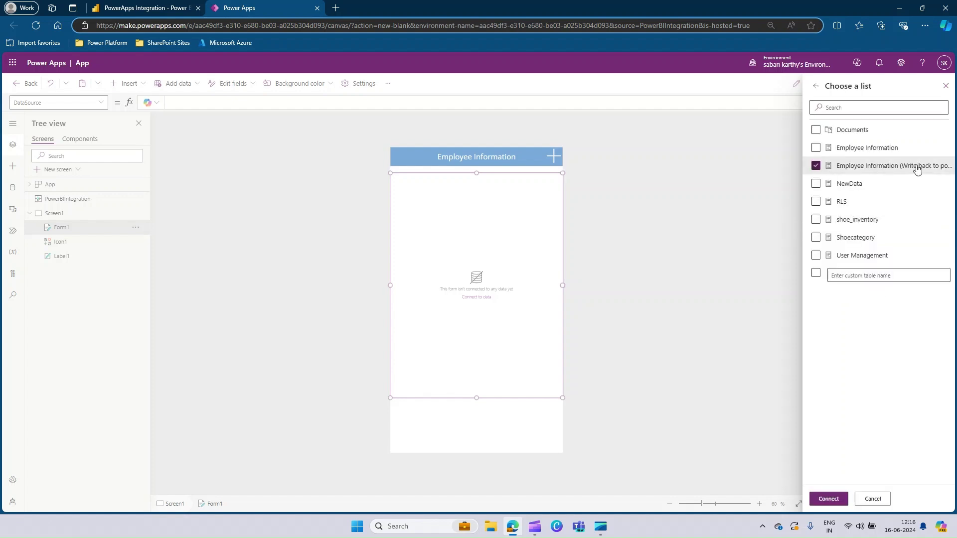
click(836, 500)
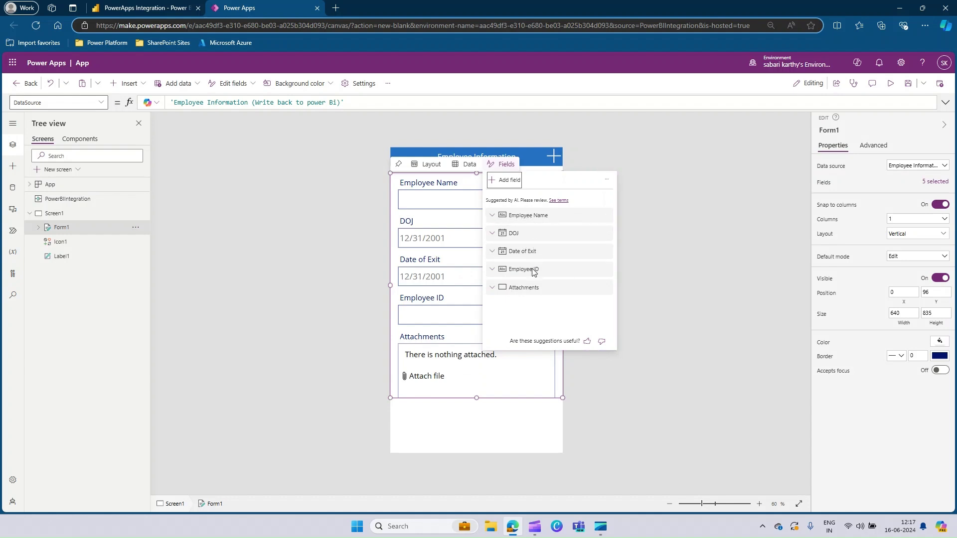
Step: Remove the Attachments field from the form and move Employee ID above Employee Name
click(606, 288)
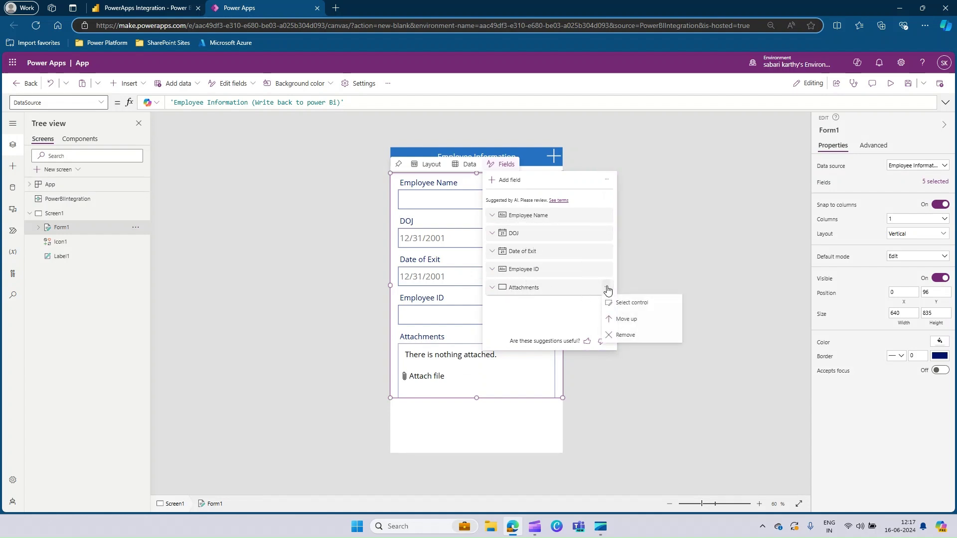
click(626, 334)
drag(513, 286, 519, 212)
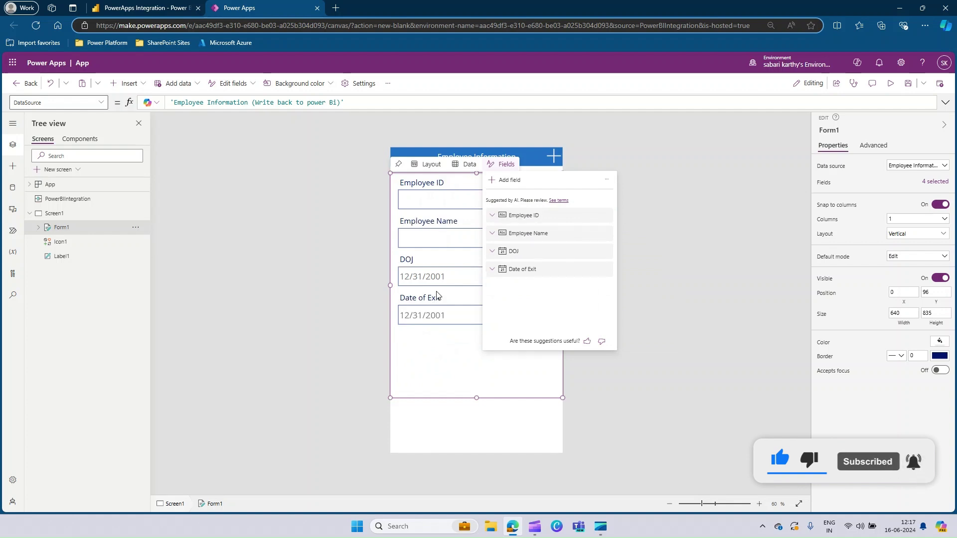
Step: Add the Department field to the form and move it between Employee Name and DOJ
click(509, 181)
click(502, 350)
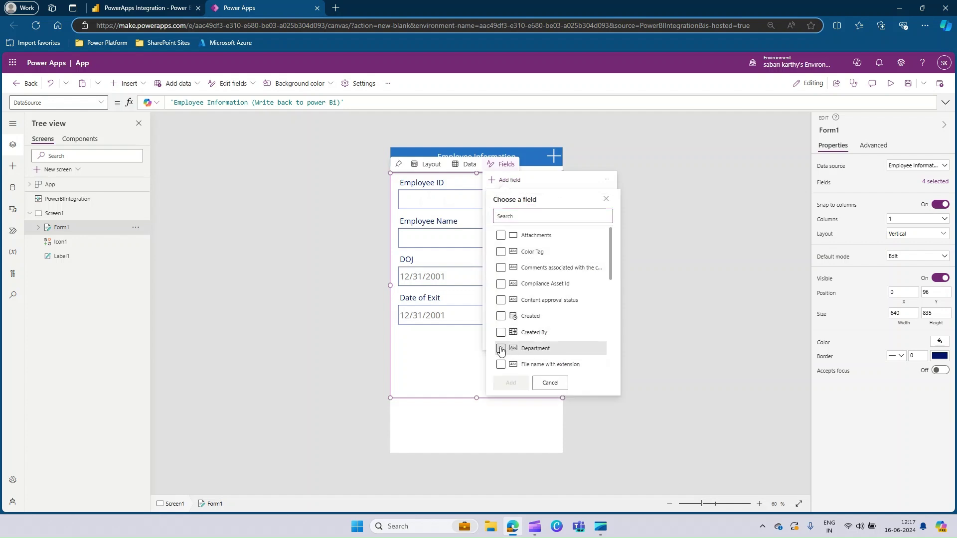
click(512, 383)
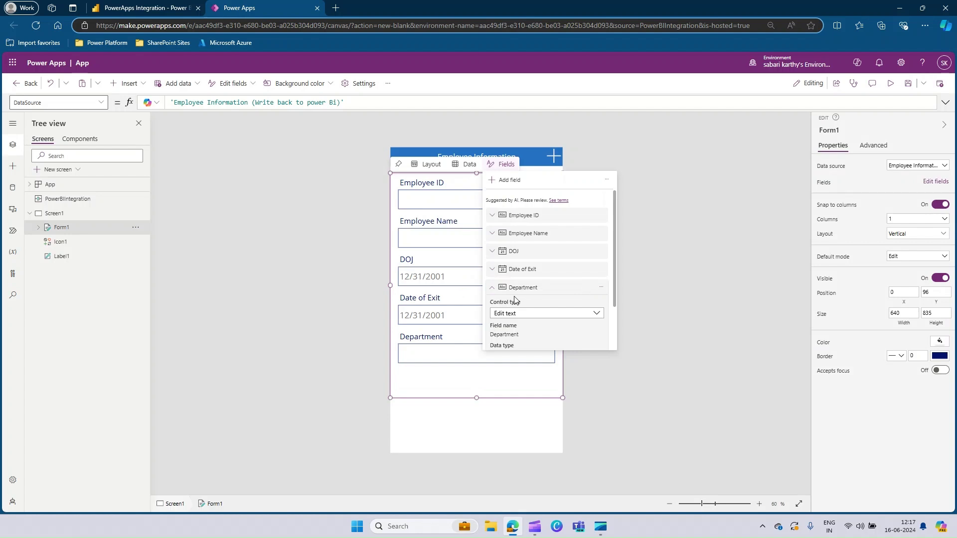
drag(527, 285, 546, 240)
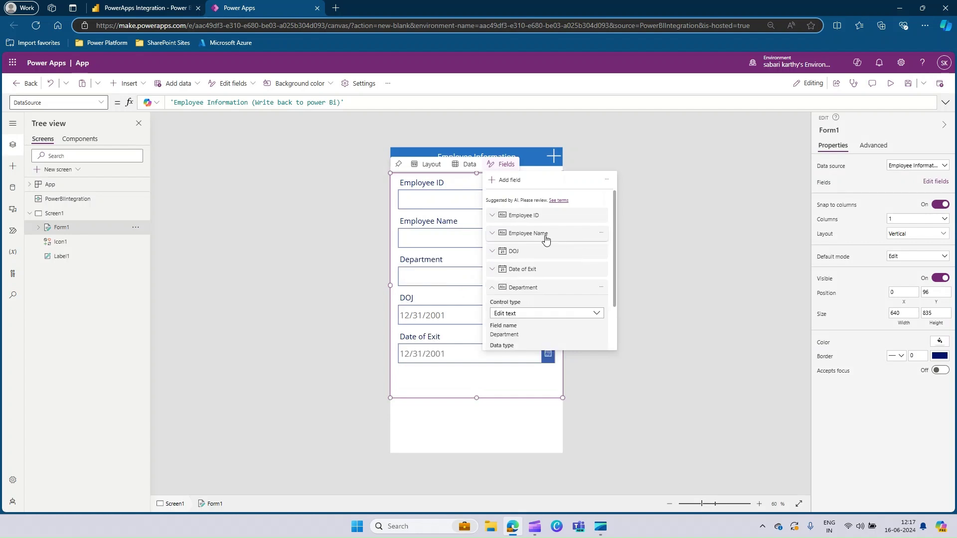
click(516, 385)
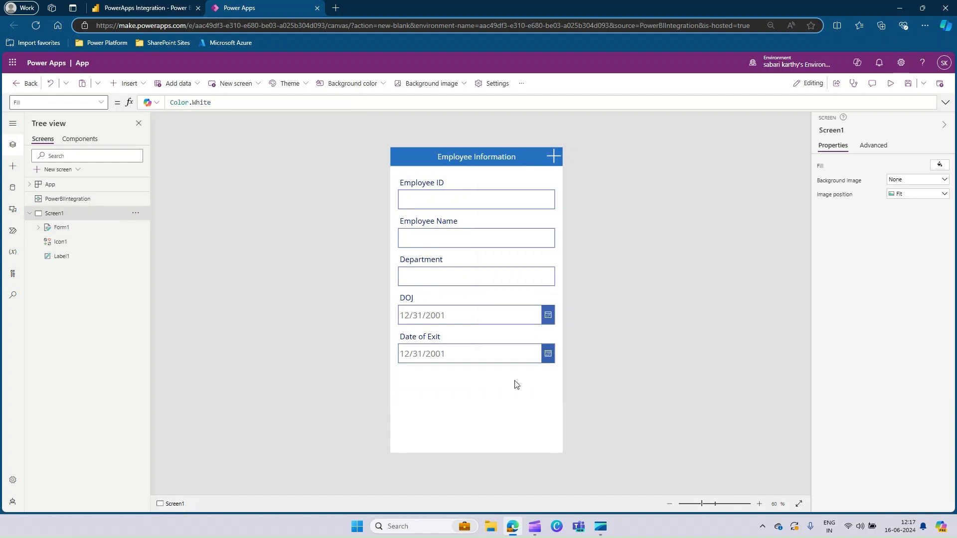
Step: Start the edit form's Item formula with a LookUp on the 'Employee Information (Write back to power Bi)' source
click(512, 384)
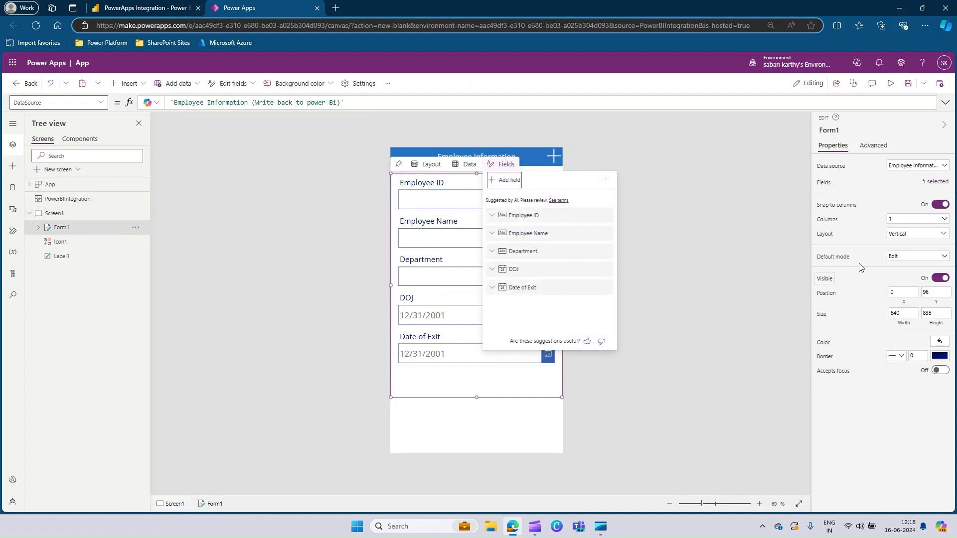
click(844, 261)
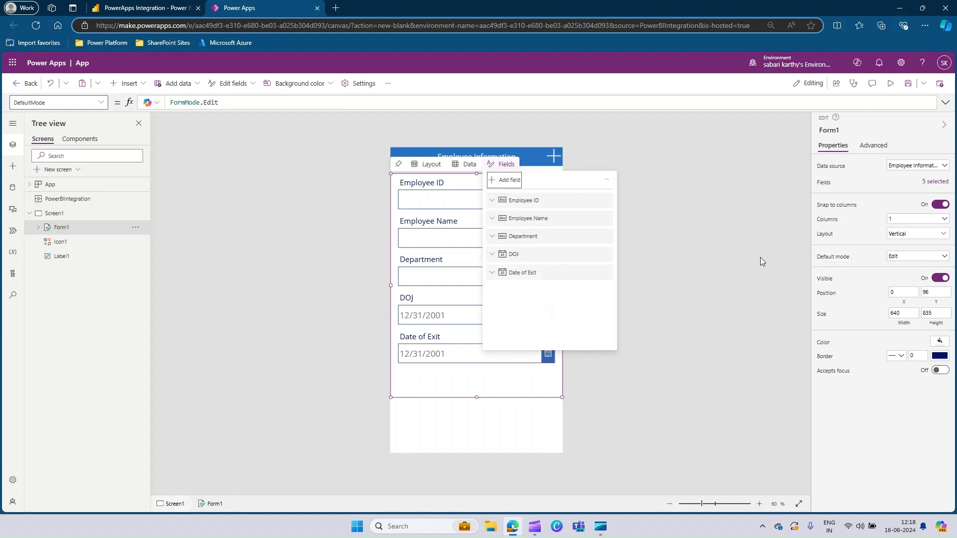
click(585, 396)
click(515, 385)
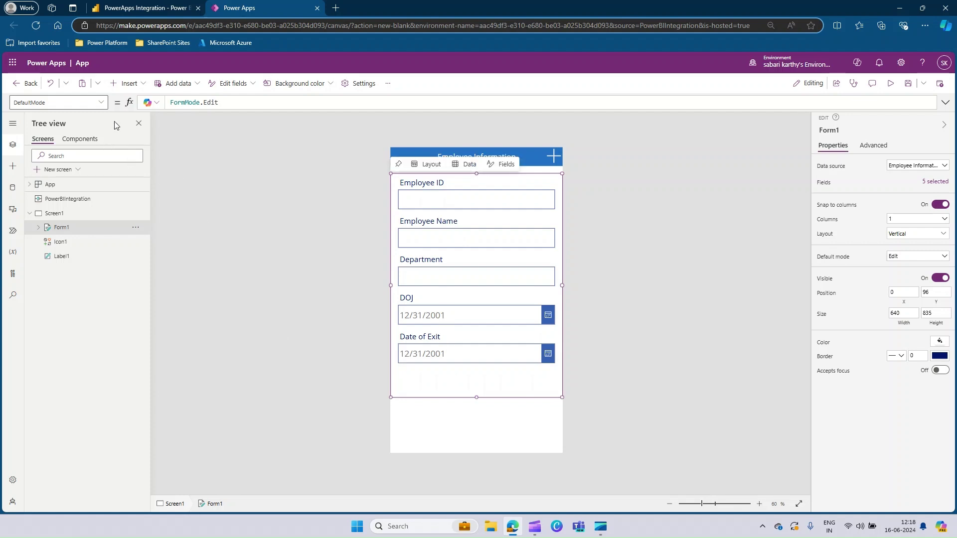
click(101, 101)
scroll(69, 222, down, 2)
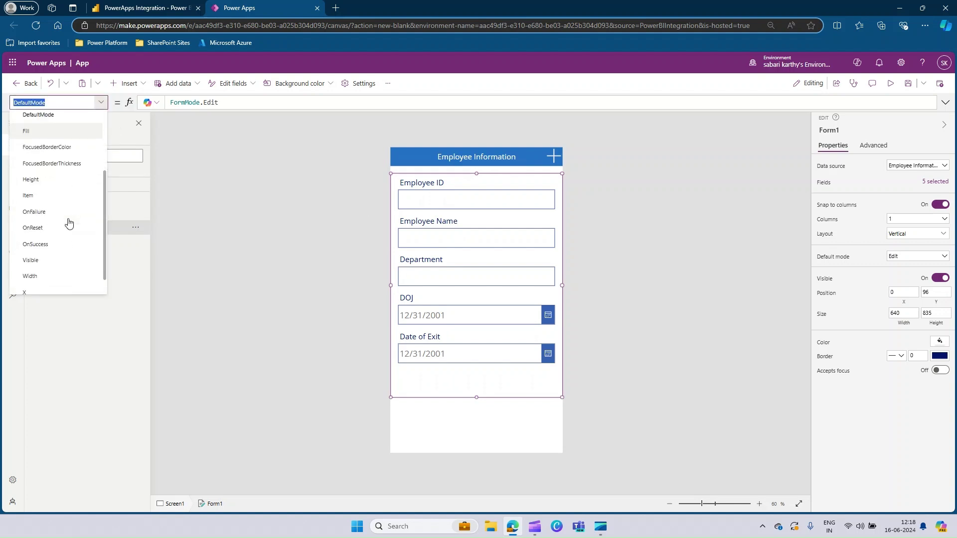
scroll(66, 223, down, 1)
scroll(65, 222, up, 3)
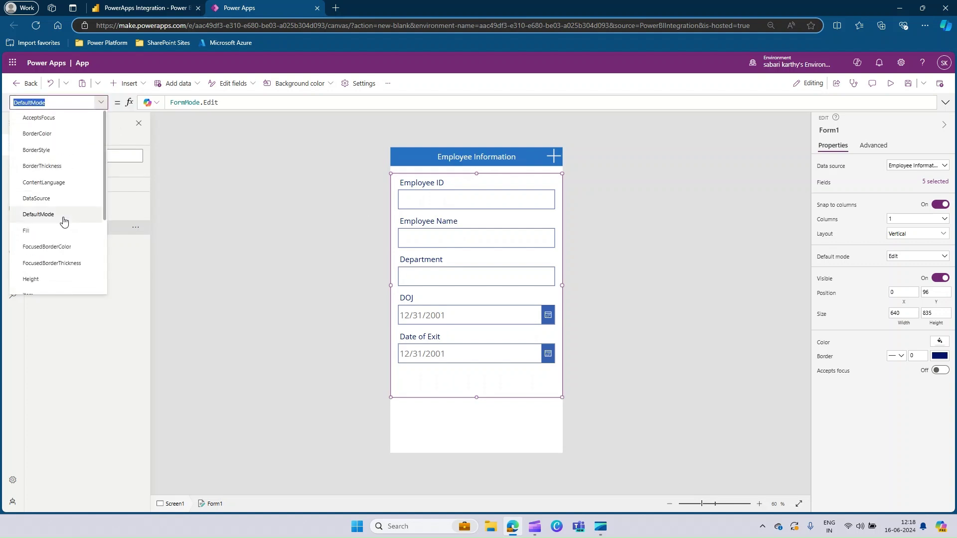
scroll(60, 214, down, 2)
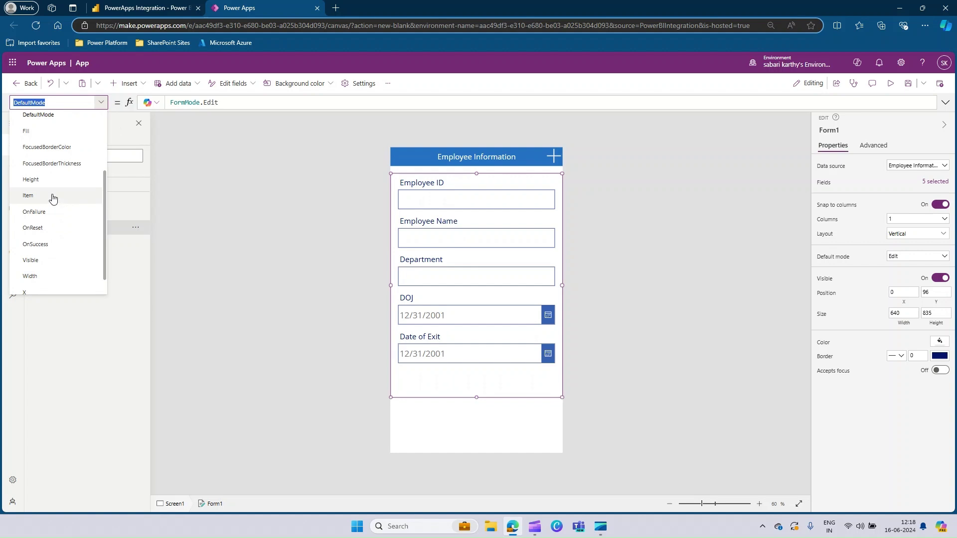
click(52, 198)
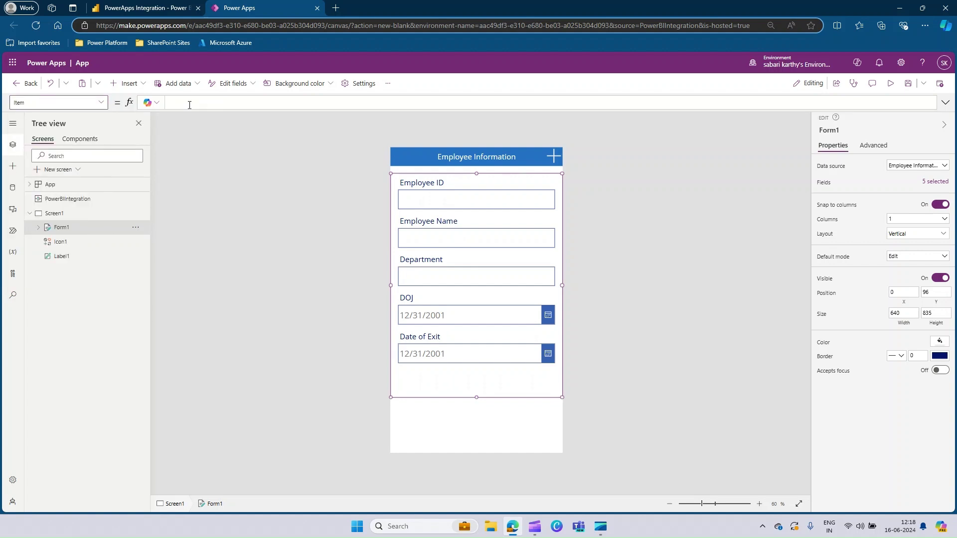
text(Lookup)
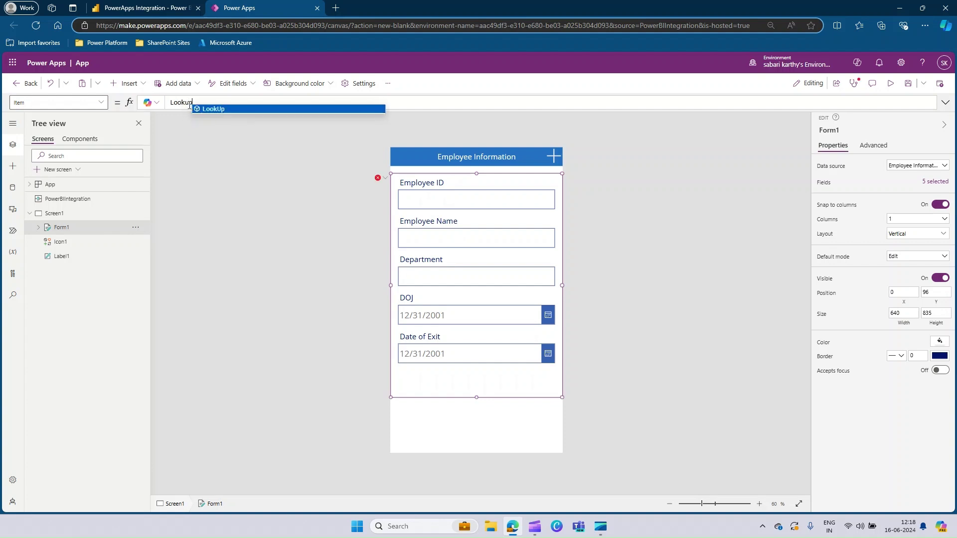
key(Tab)
text(E)
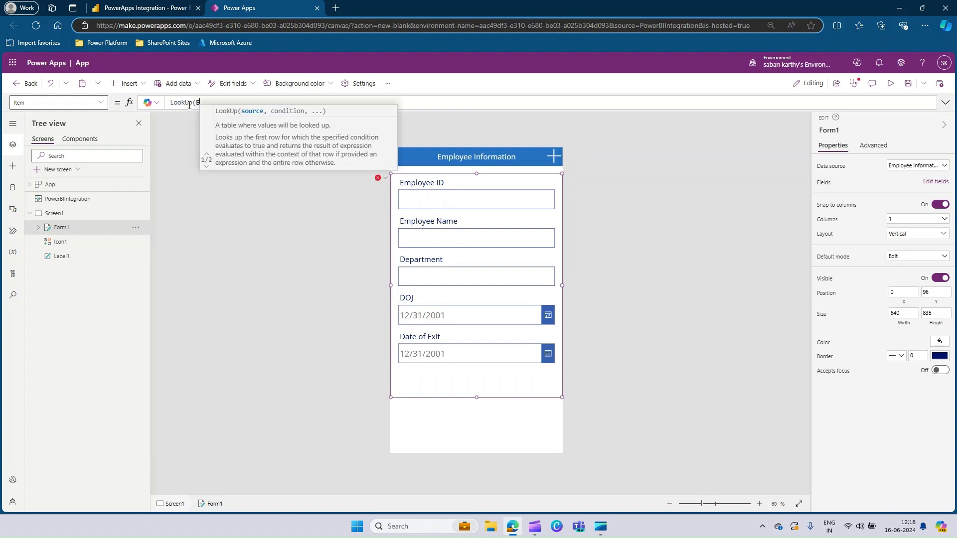
text(mplo)
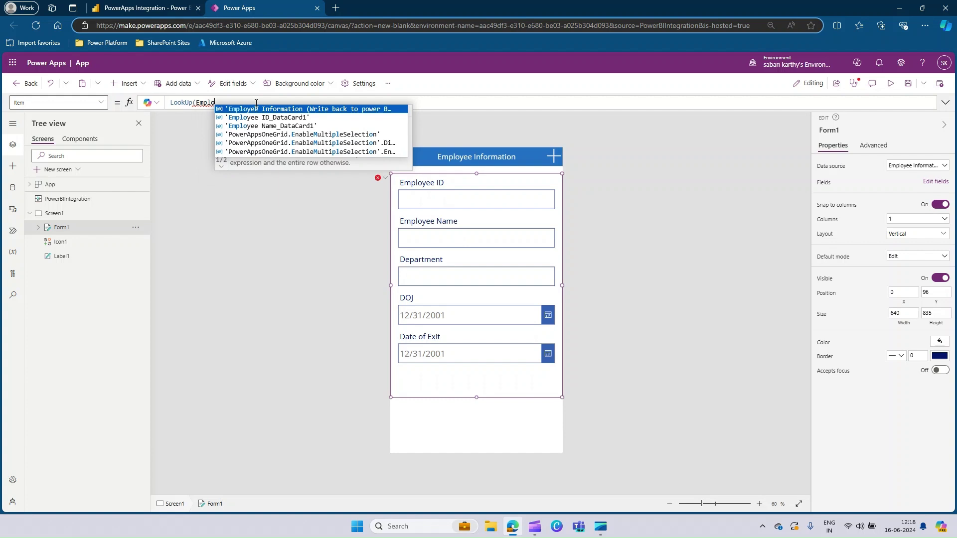
click(256, 109)
text(,Employee)
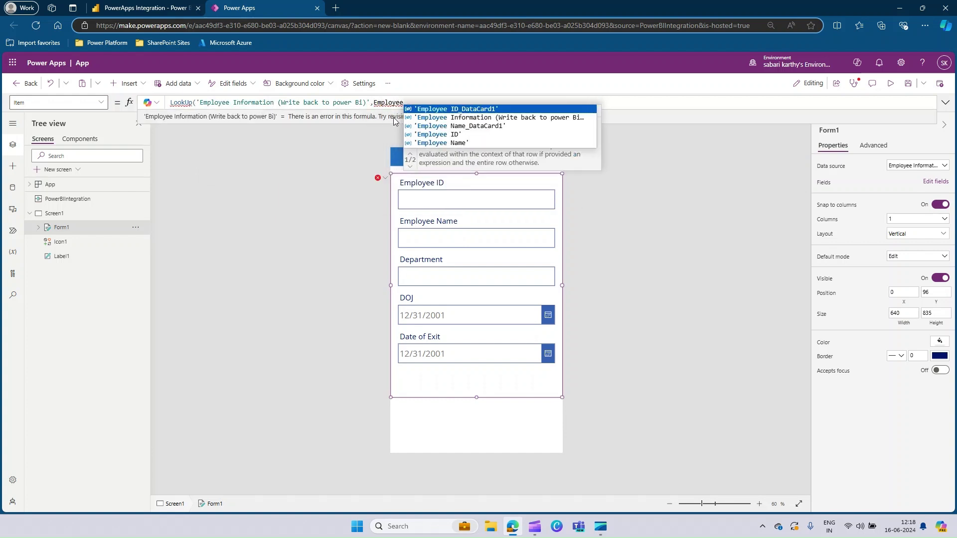
click(439, 134)
text(= First()
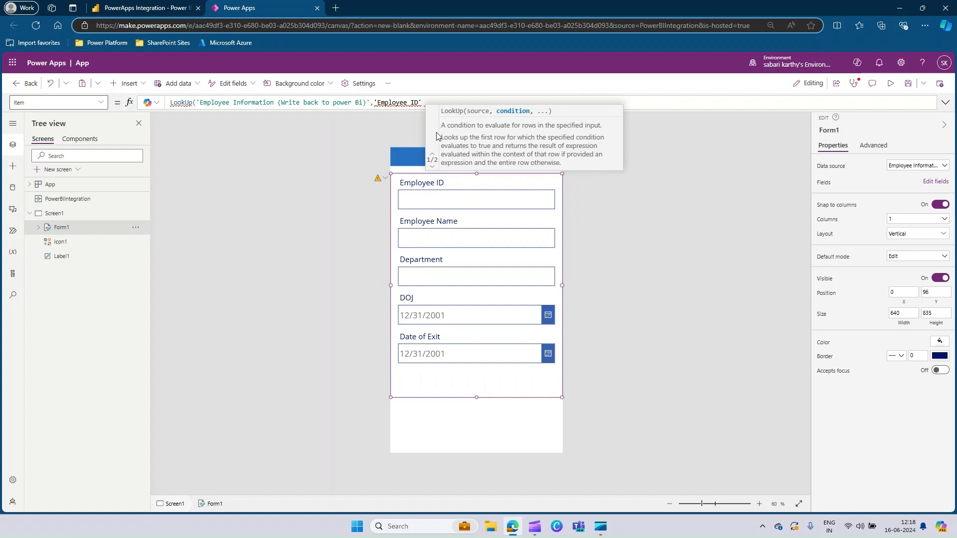
text(Power)
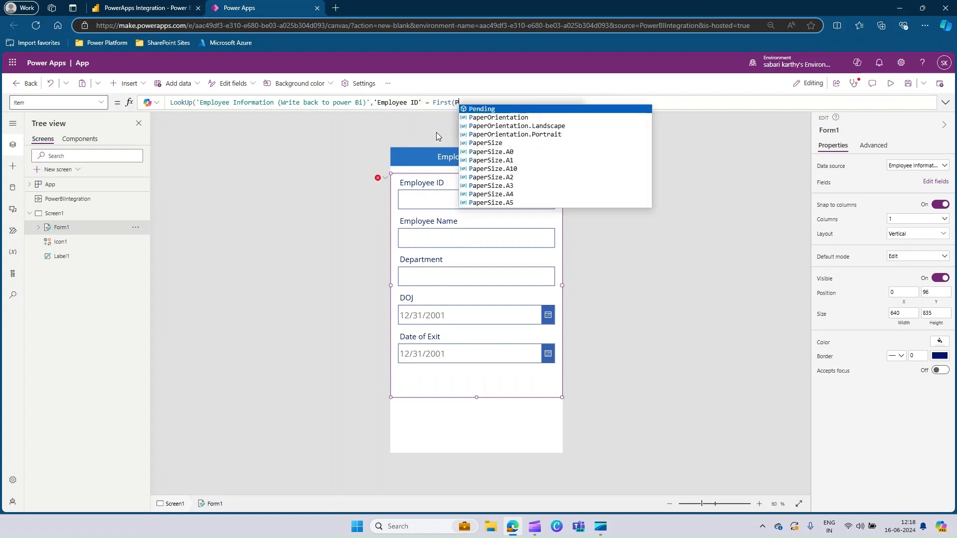
text(bi)
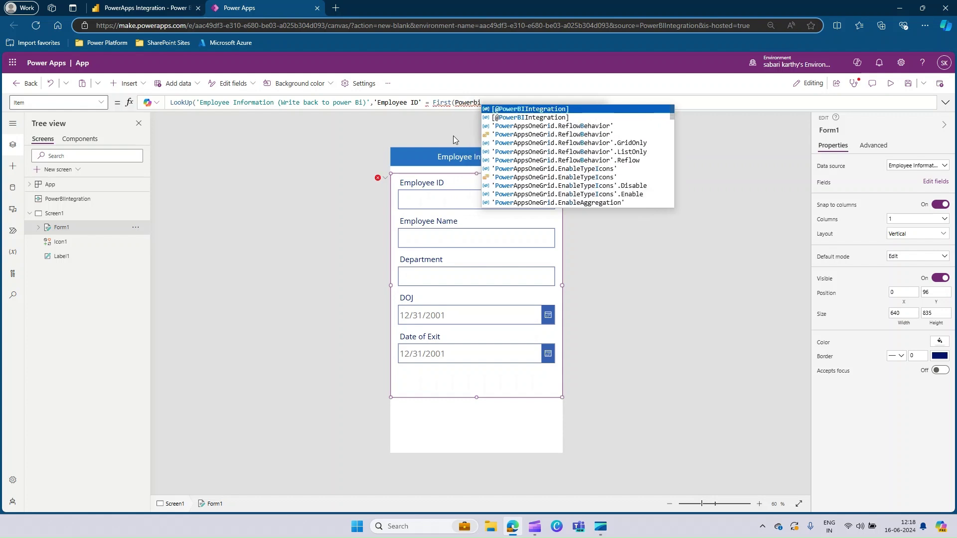
click(559, 111)
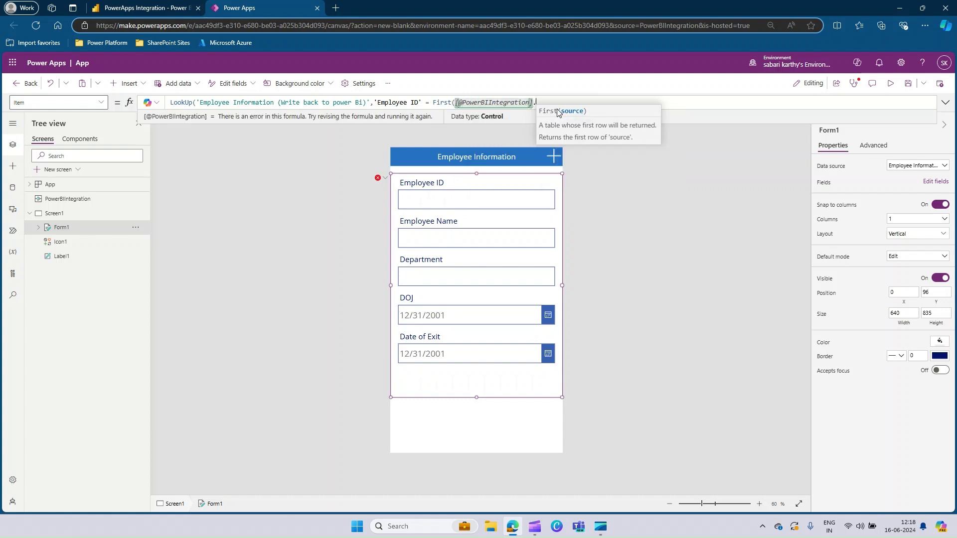
text(.Data)
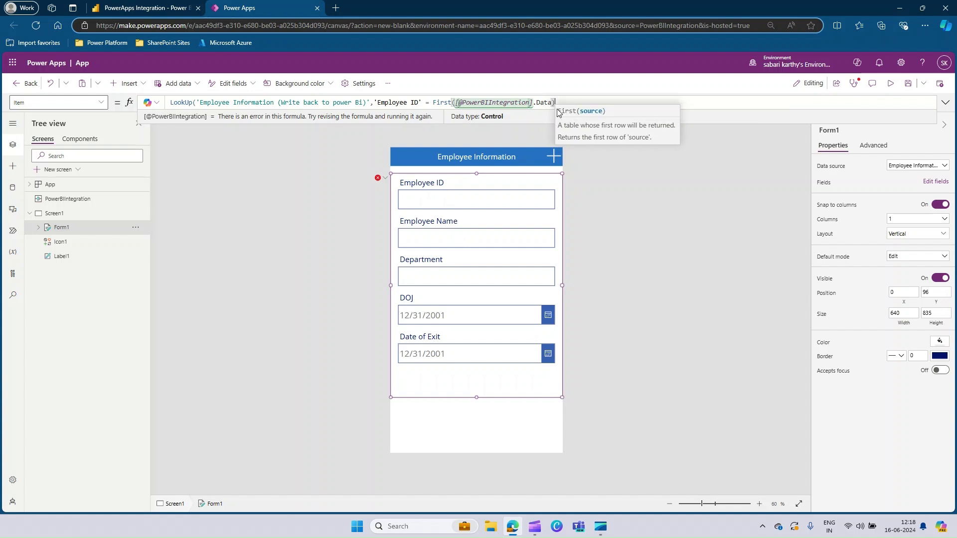
text().)
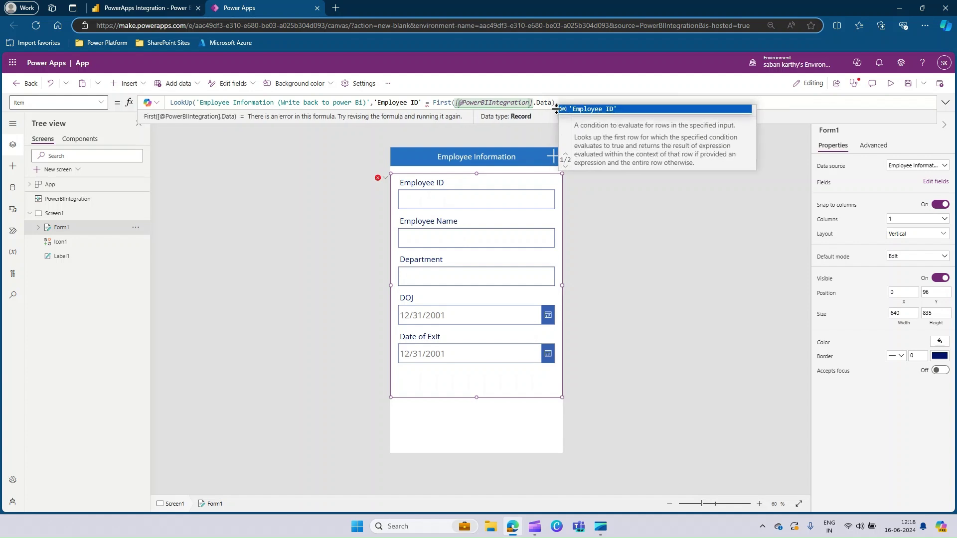
click(593, 110)
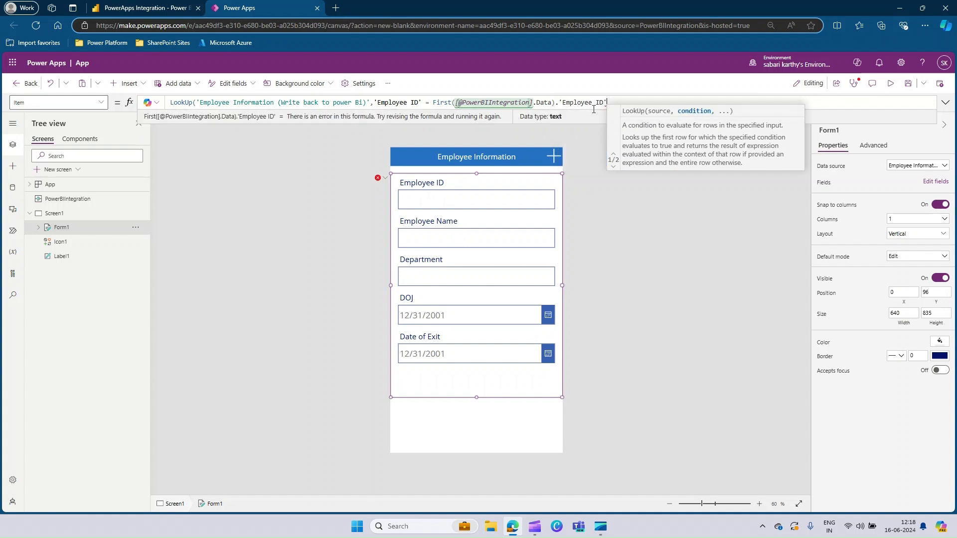
text())
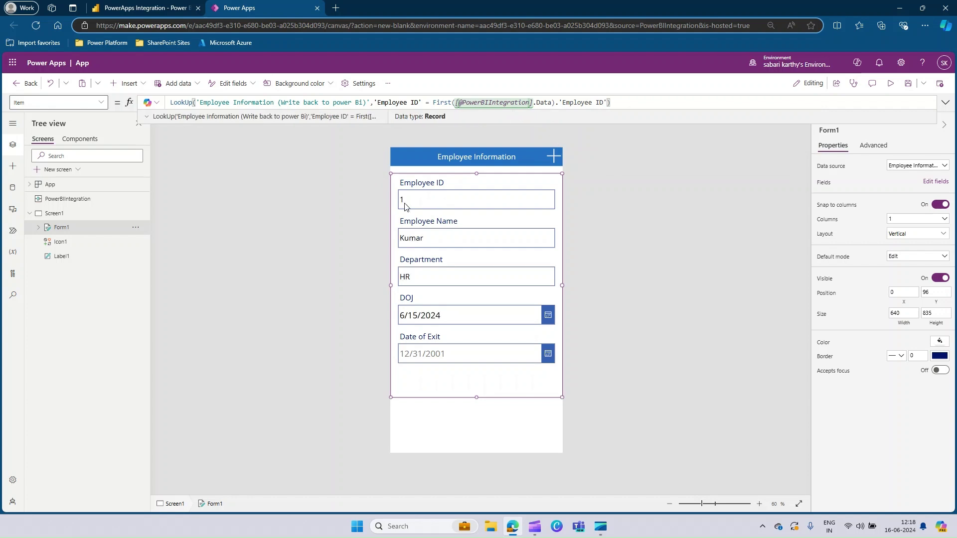
mouse_move(410, 203)
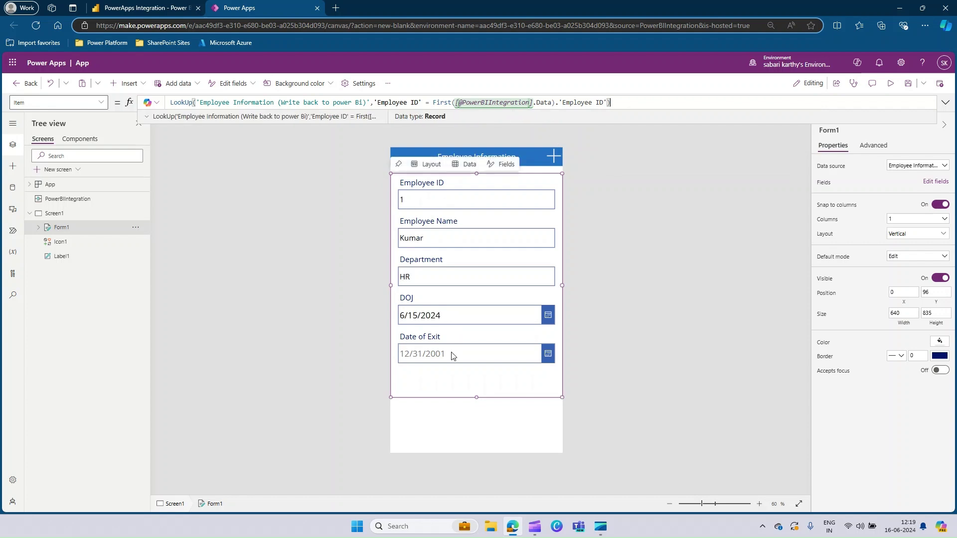
click(591, 330)
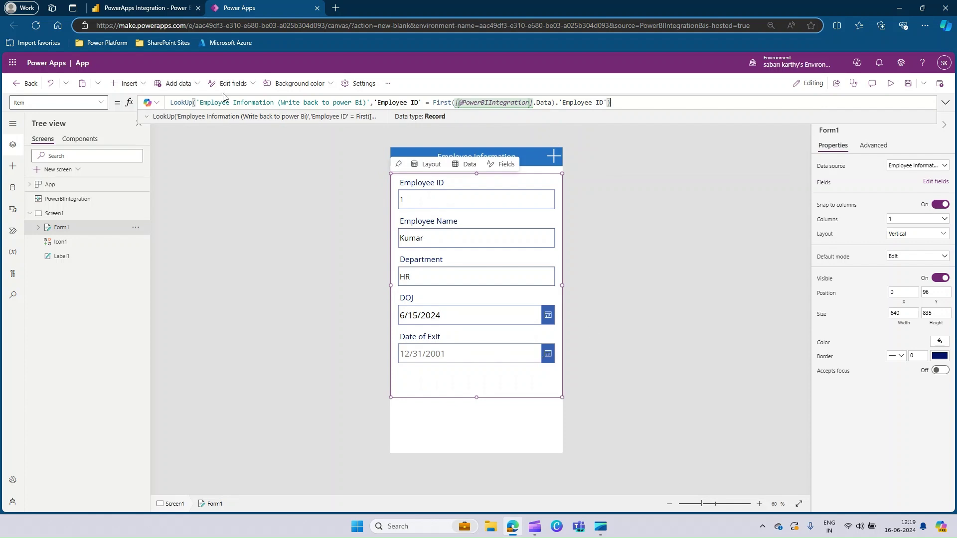
Step: Insert a button centred below the Date of Exit field, at about X 180, Y 861
click(128, 86)
click(144, 226)
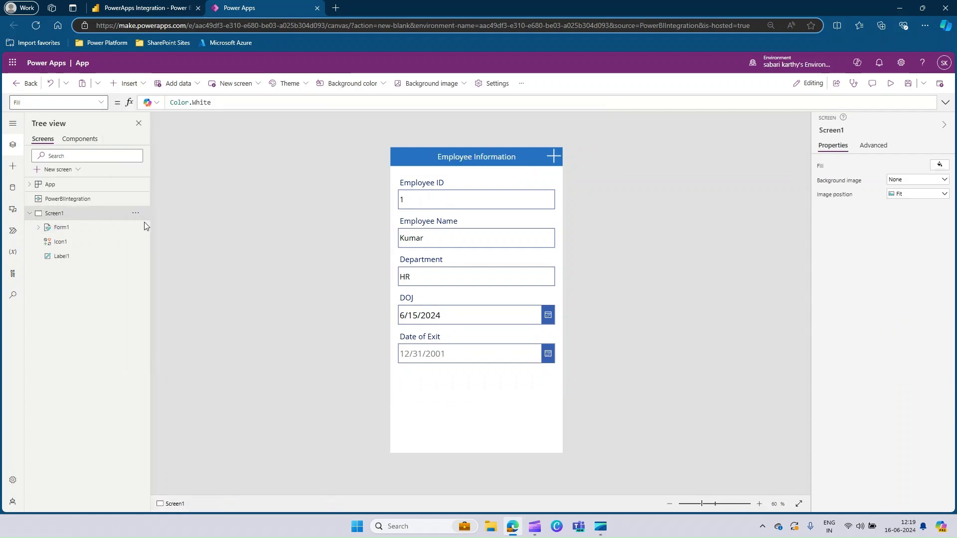
drag(467, 256, 476, 388)
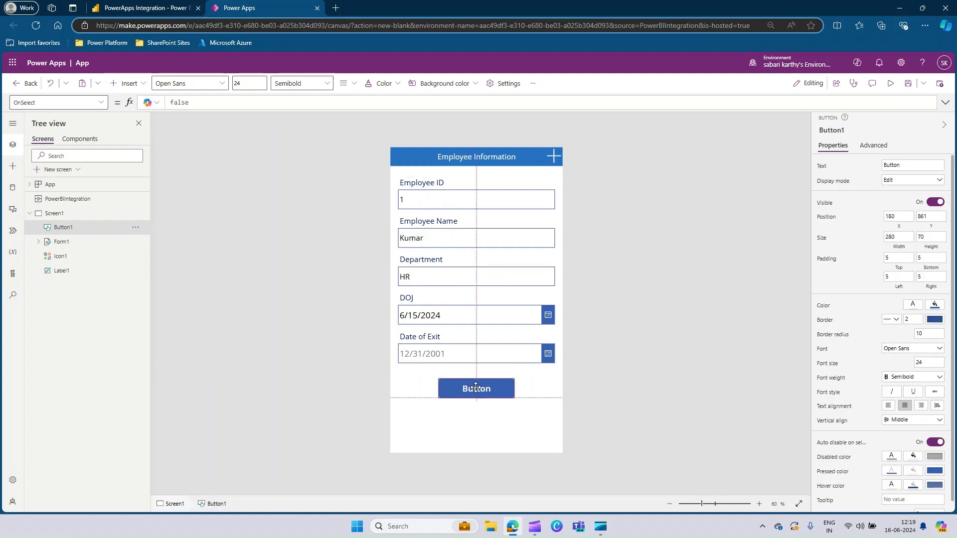
Step: Set the new button's OnSelect formula to SubmitForm(Form1)
double_click(181, 103)
text(SubmitForm)
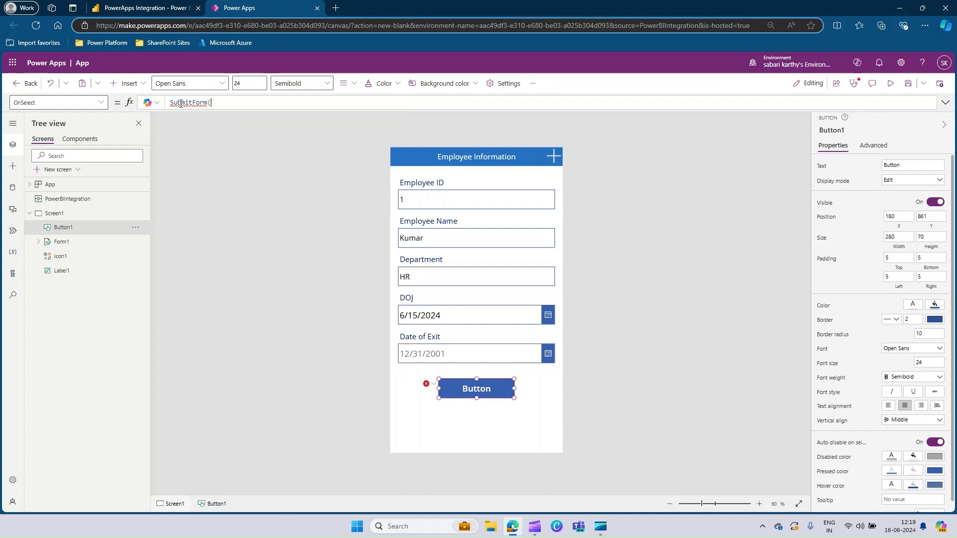
text((Form1))
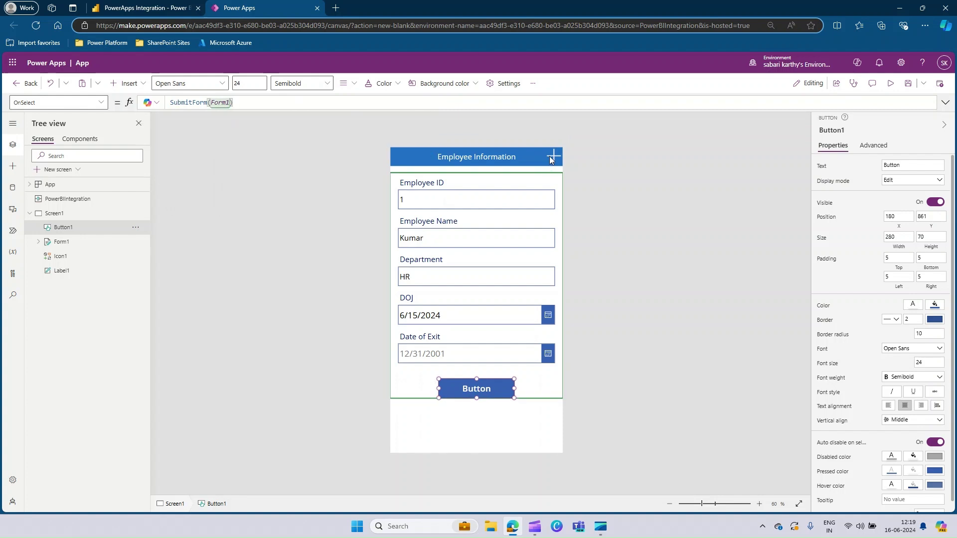
Step: Set the OnSelect formula of the header's Add icon to NewForm(Form1)
click(553, 158)
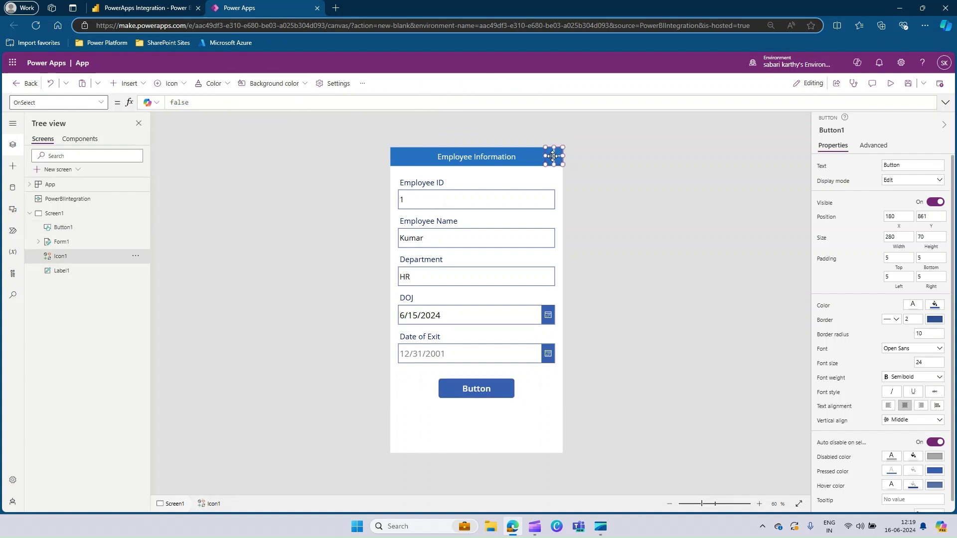
double_click(179, 101)
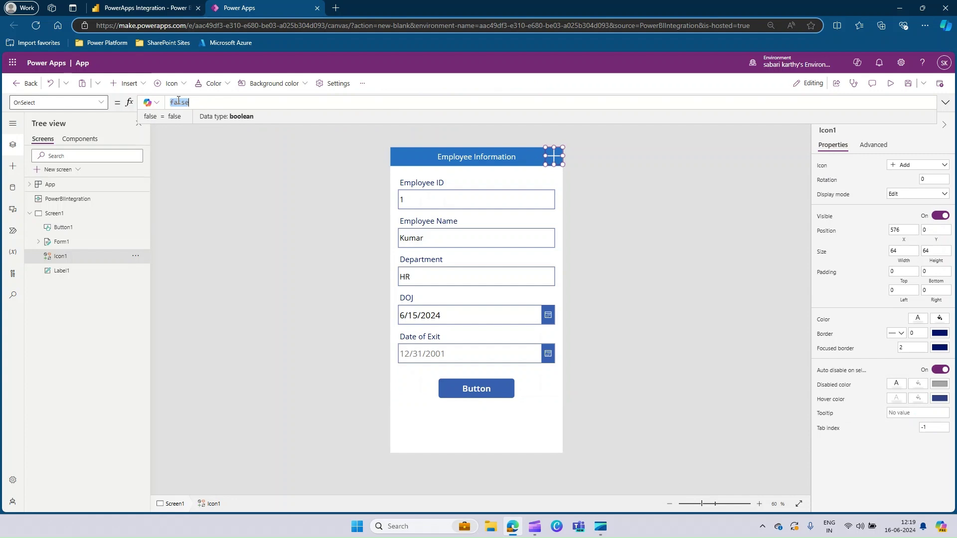
text(NewForm)
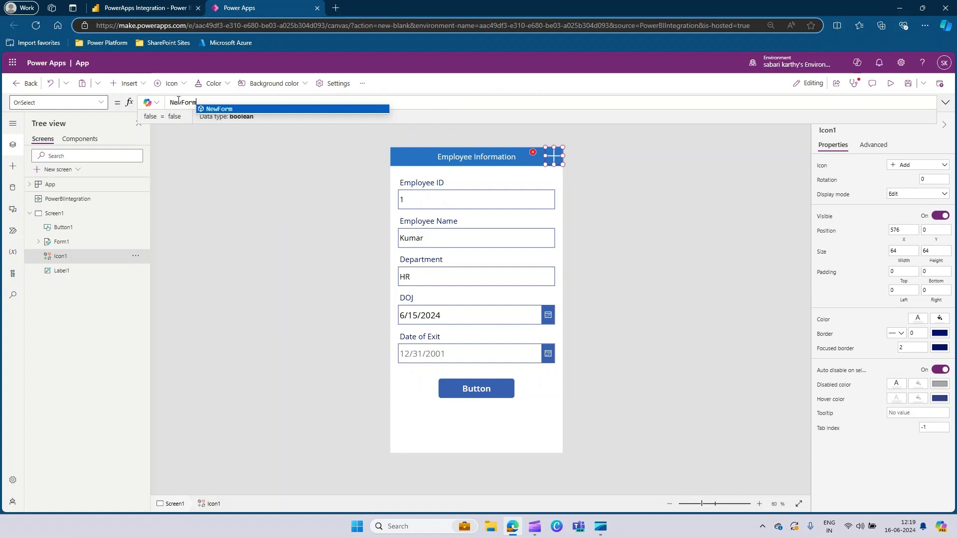
text((Form1)
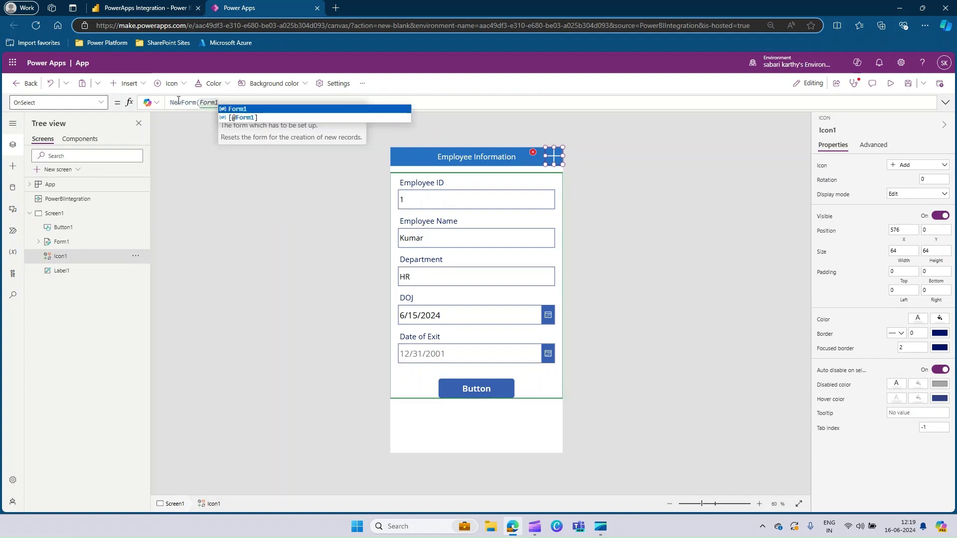
text())
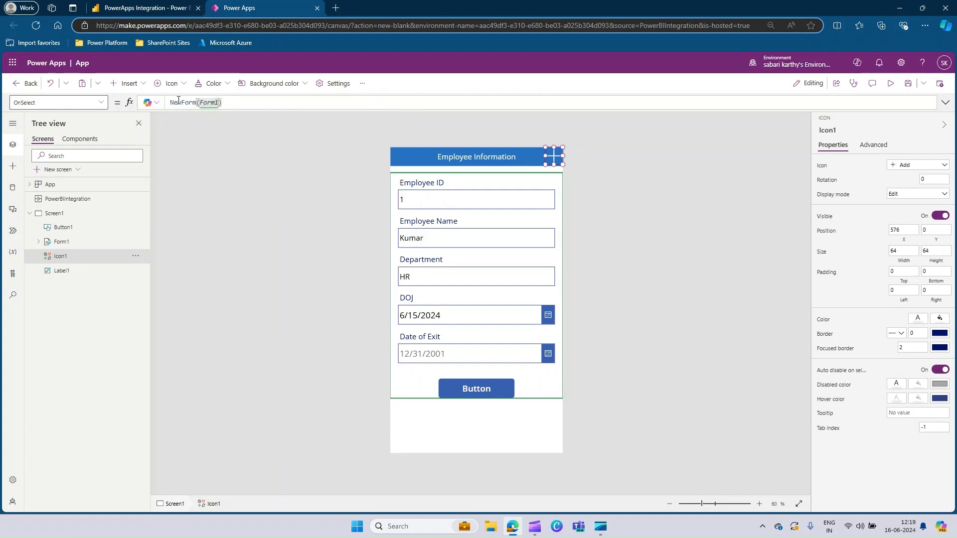
click(610, 349)
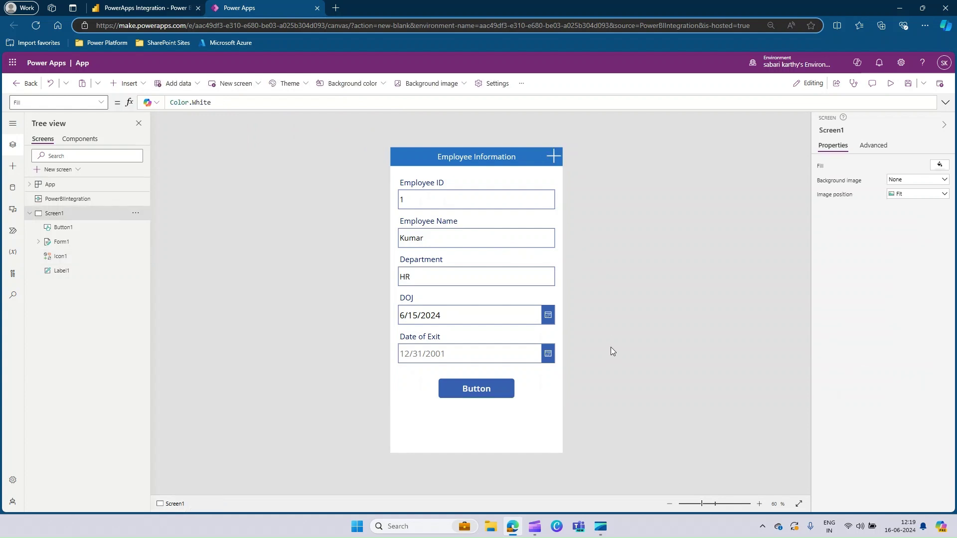
Step: Shorten Form1 to a height of 728 so that it ends just below the Date of Exit field
click(552, 374)
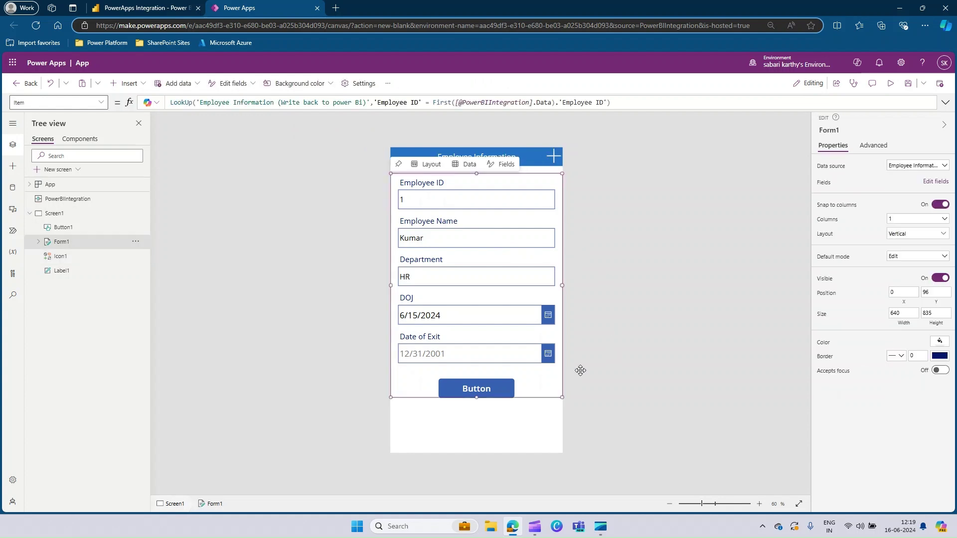
drag(478, 400, 478, 371)
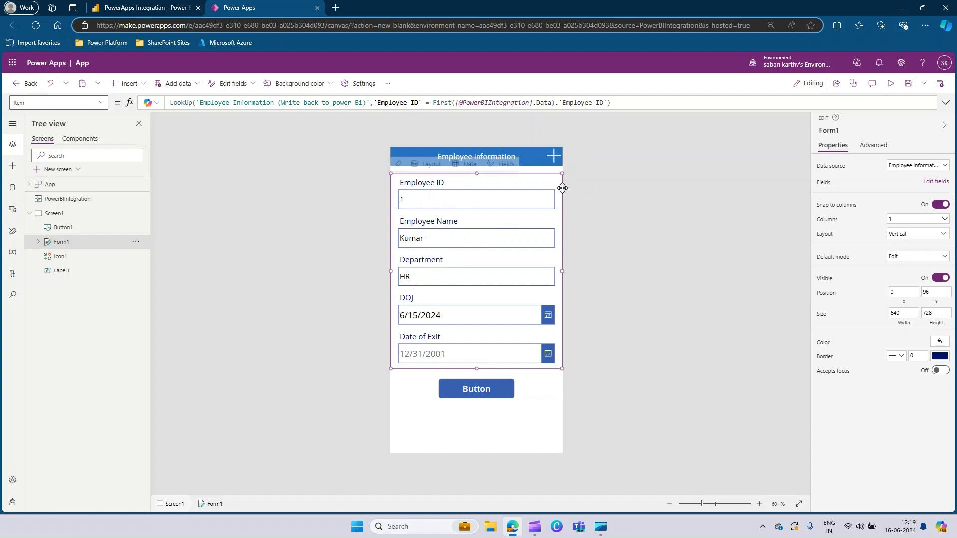
Step: Begin Form1's OnSuccess formula as a notification with the message "Submitted Sucessfully"
click(101, 102)
scroll(68, 222, down, 2)
click(54, 231)
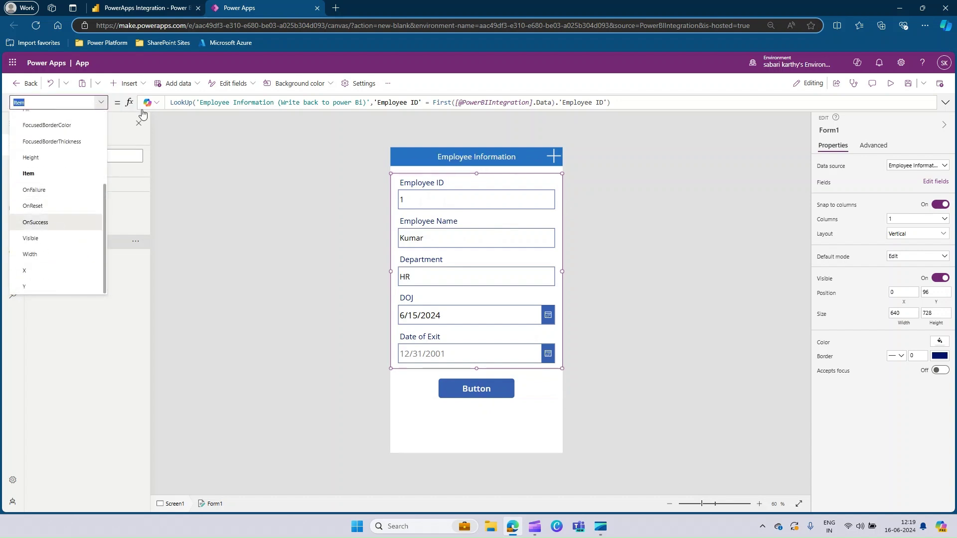
double_click(184, 102)
text(Nof)
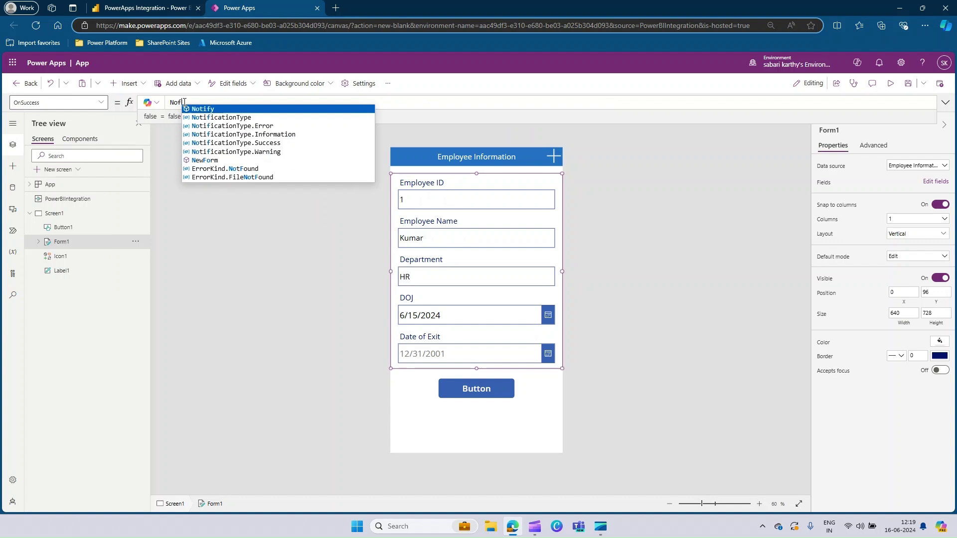
text(ity()
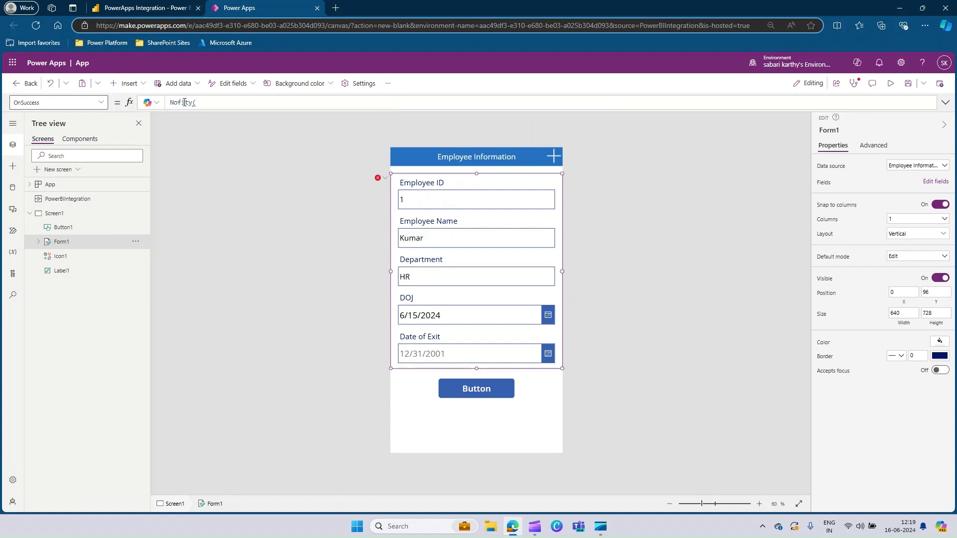
text("Submitted Sucessfully",)
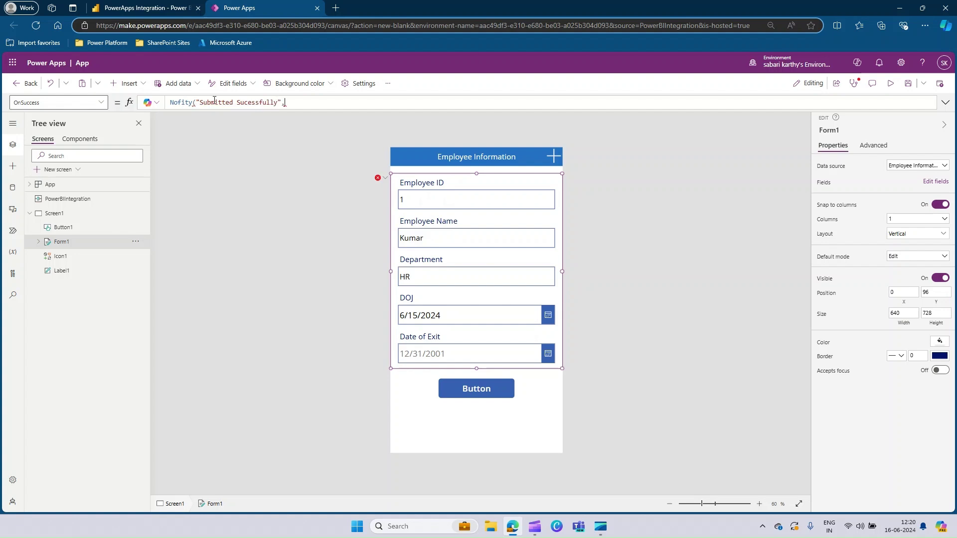
Step: Complete the OnSuccess formula with NotificationType.Success and 3000, and correct the function name to Notify
text(Suc)
key(BackSpace)
key(BackSpace)
key(BackSpace)
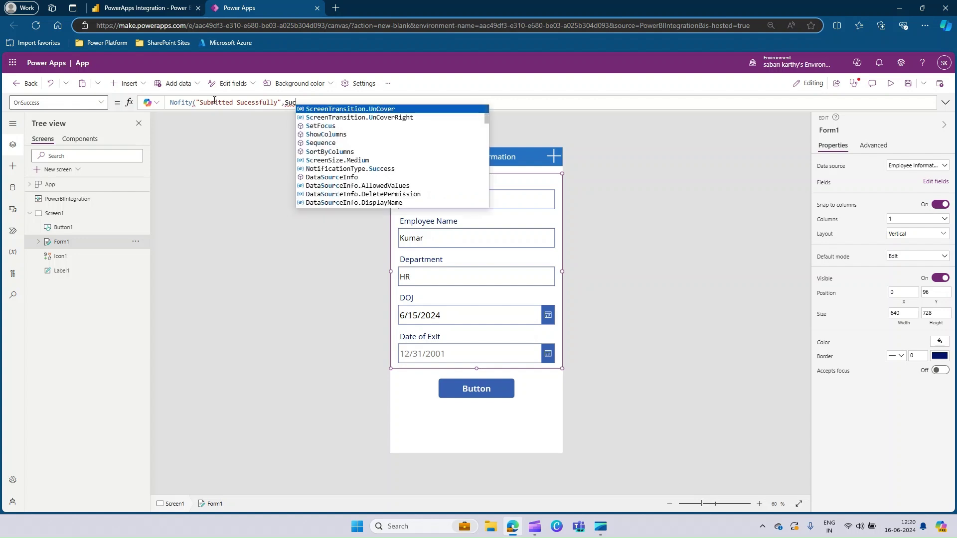
text(Notification)
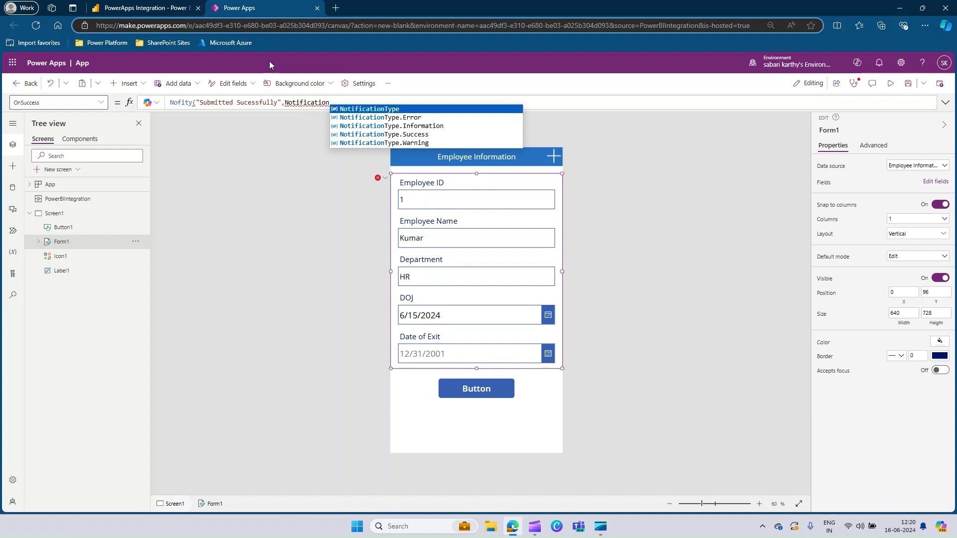
click(375, 135)
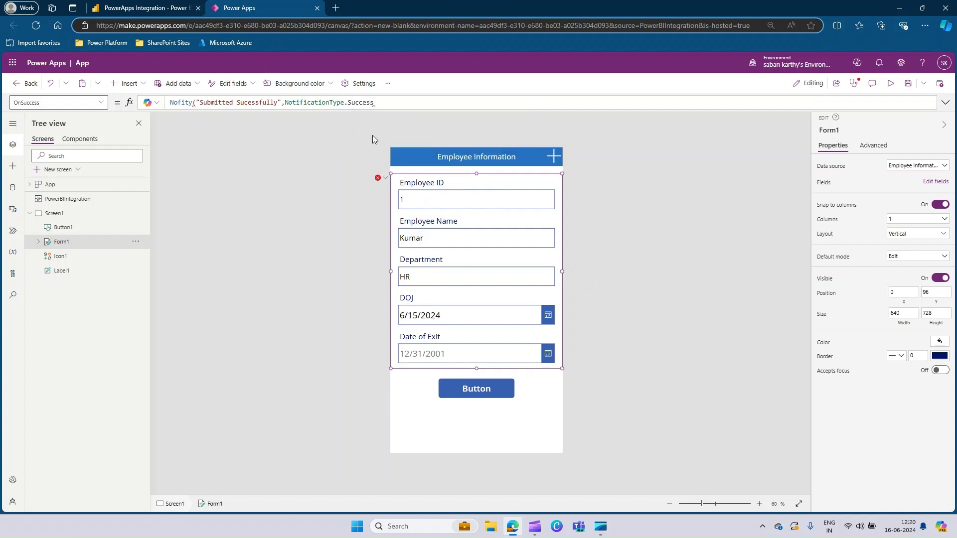
text(,3000))
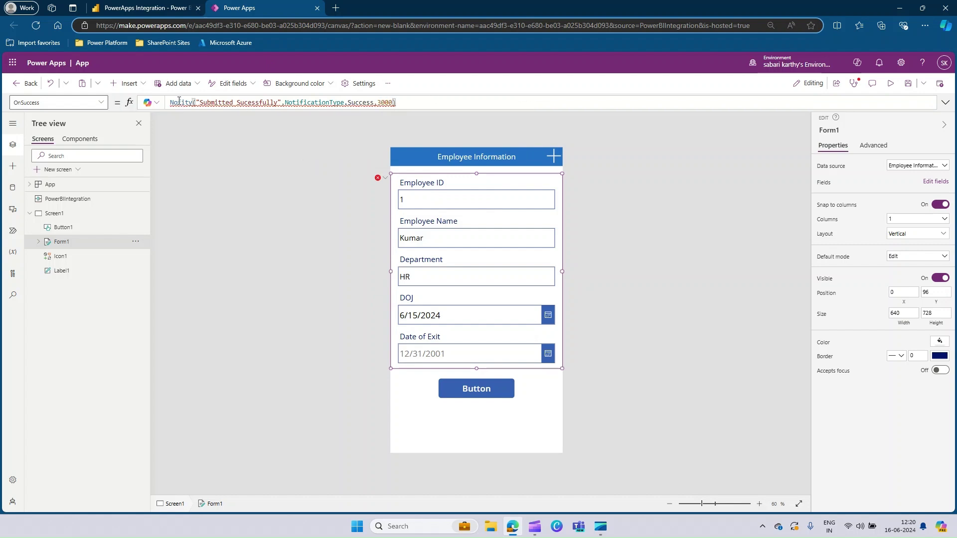
double_click(182, 102)
text(Notify)
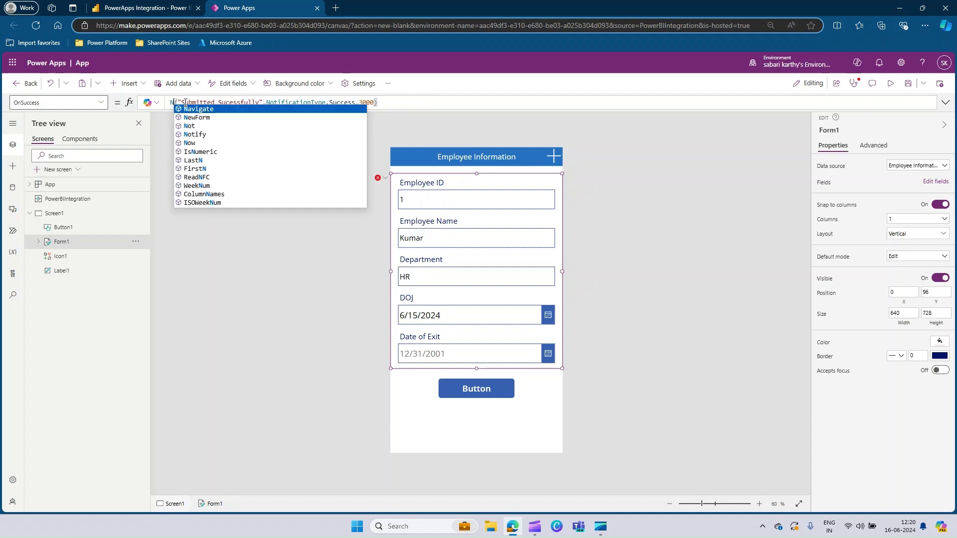
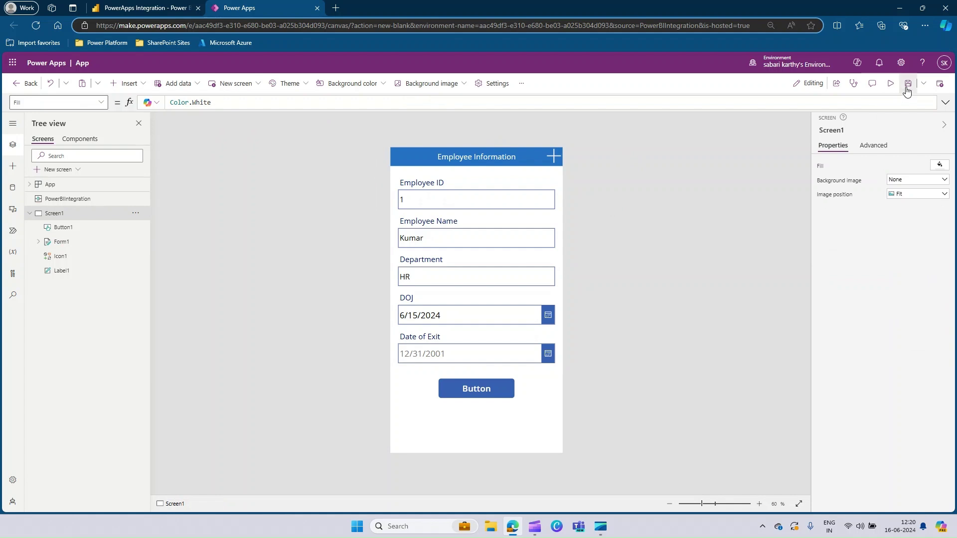
Step: Save the app as "Write back to Power BI dataset" and publish it
click(907, 90)
click(395, 286)
double_click(395, 286)
text(Wit)
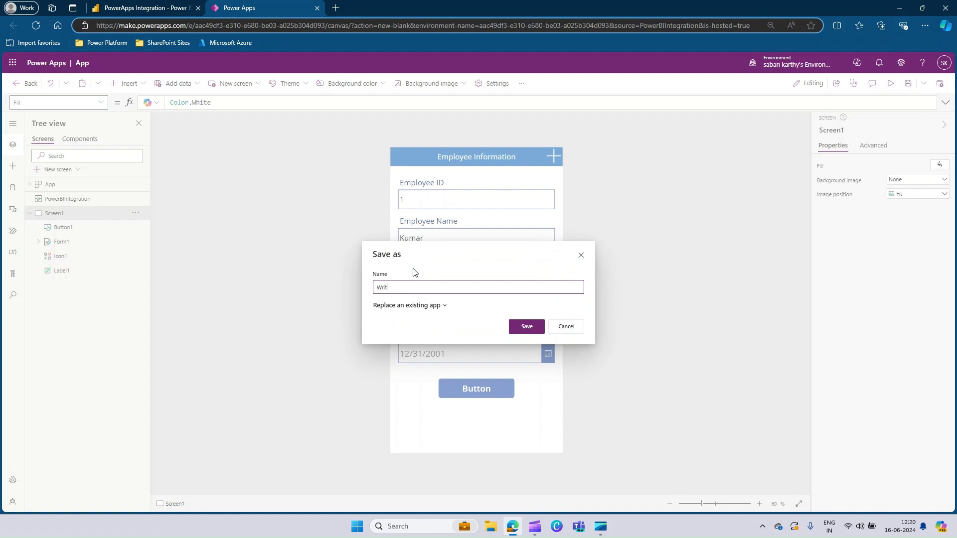
text(e back to Pow)
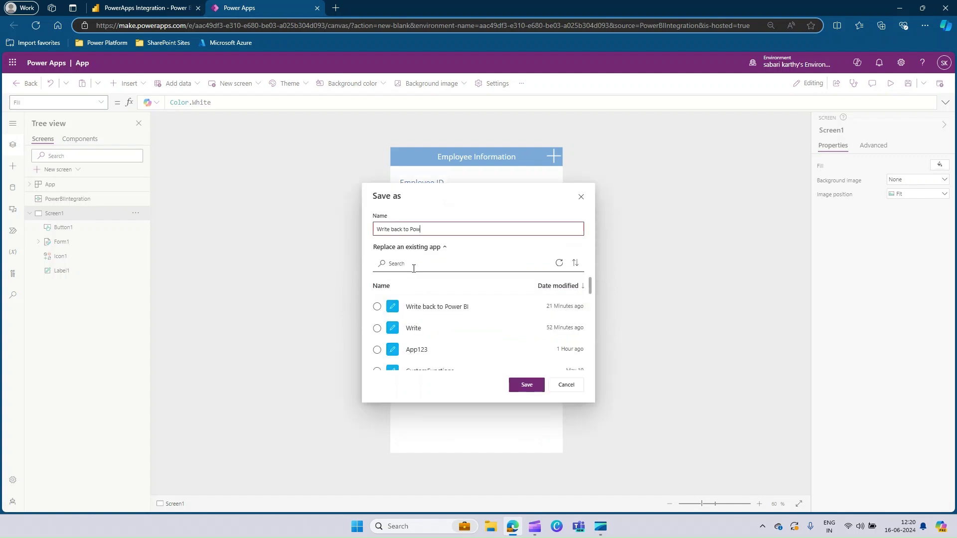
text(er ABI dataset)
key(BackSpace)
click(524, 385)
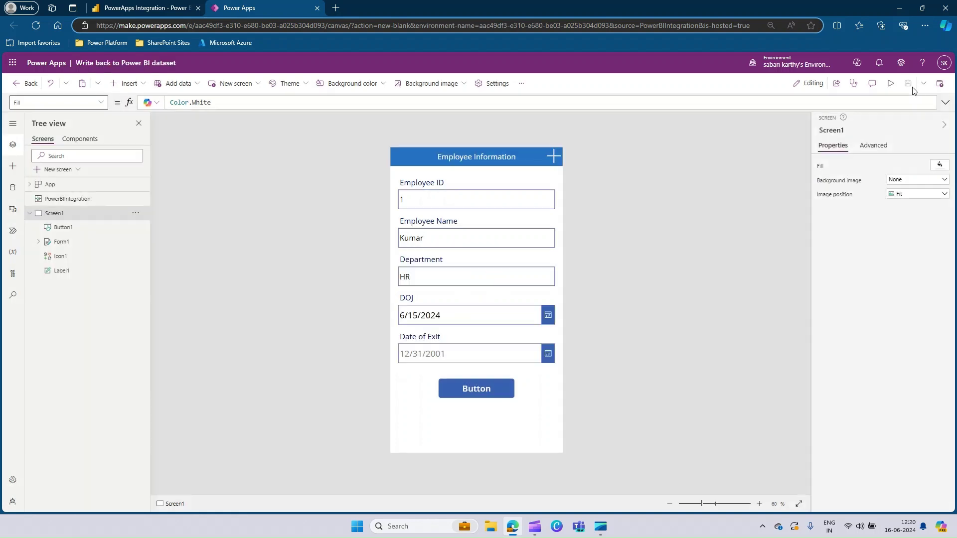
click(940, 83)
click(503, 382)
Step: Switch to the Power BI report, allow the embedded app's SharePoint permissions and dismiss its developer environment notice
click(153, 7)
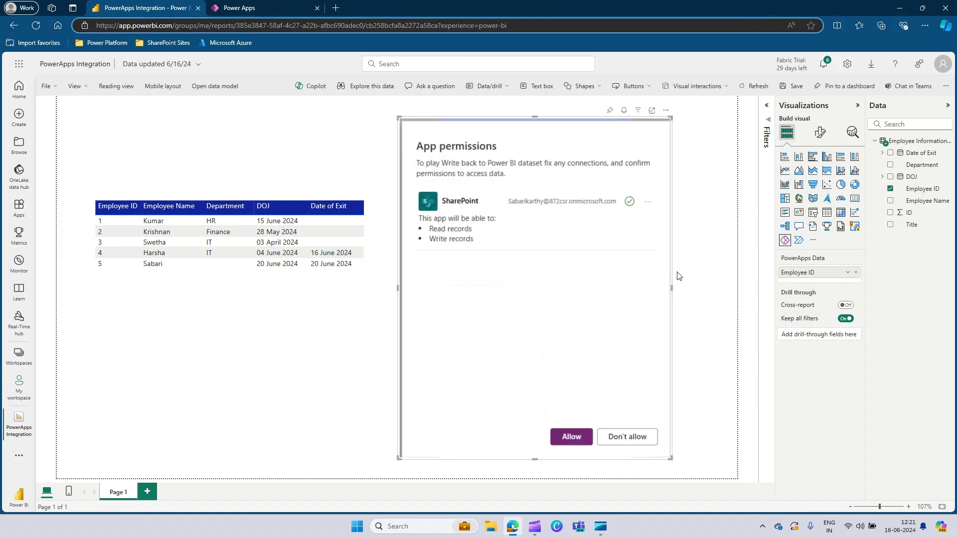
click(579, 439)
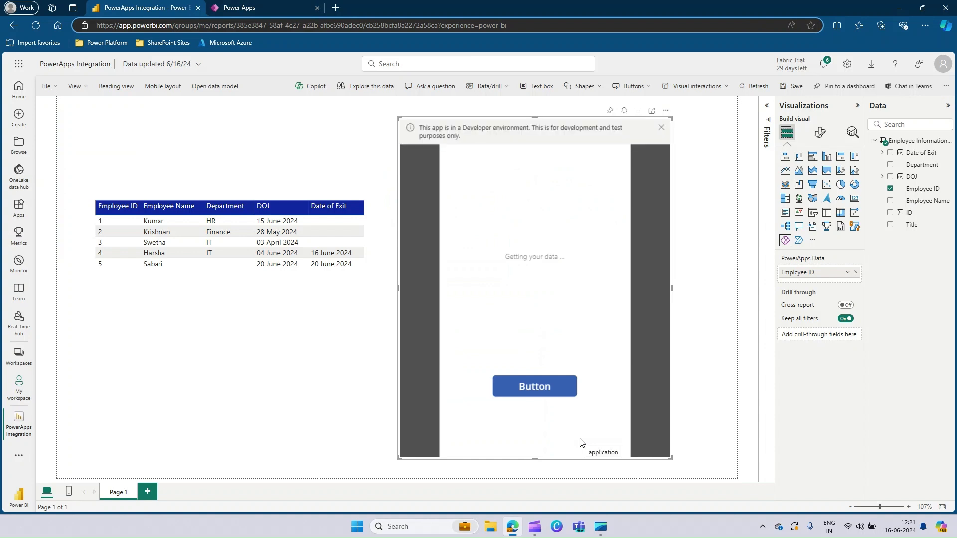
click(663, 129)
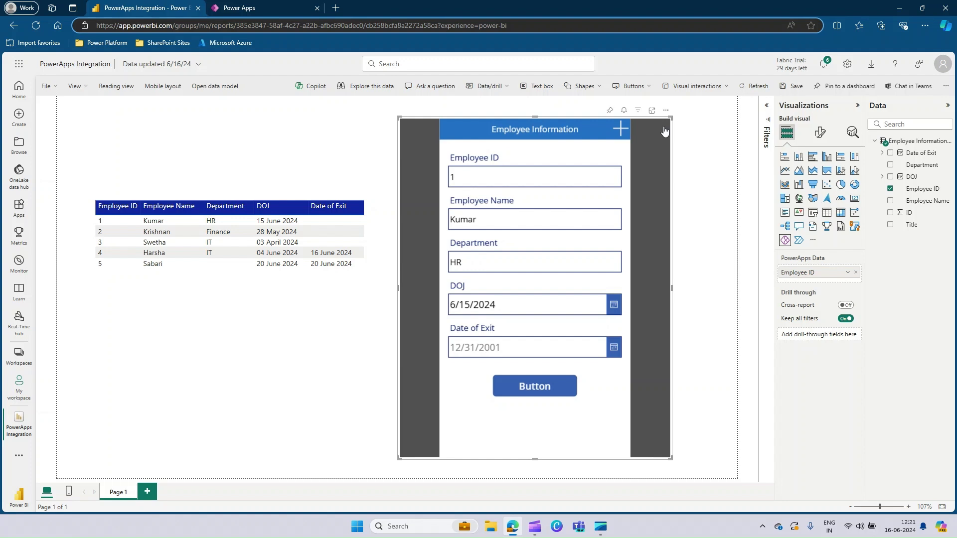
Step: Test the embedded form by selecting the first three employee rows in the table one by one and opening a blank record
click(111, 222)
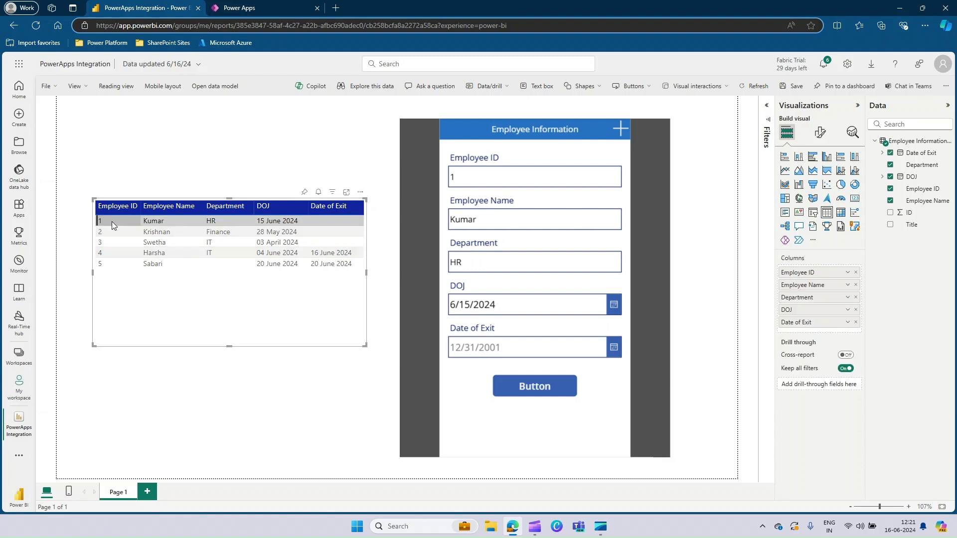
click(110, 234)
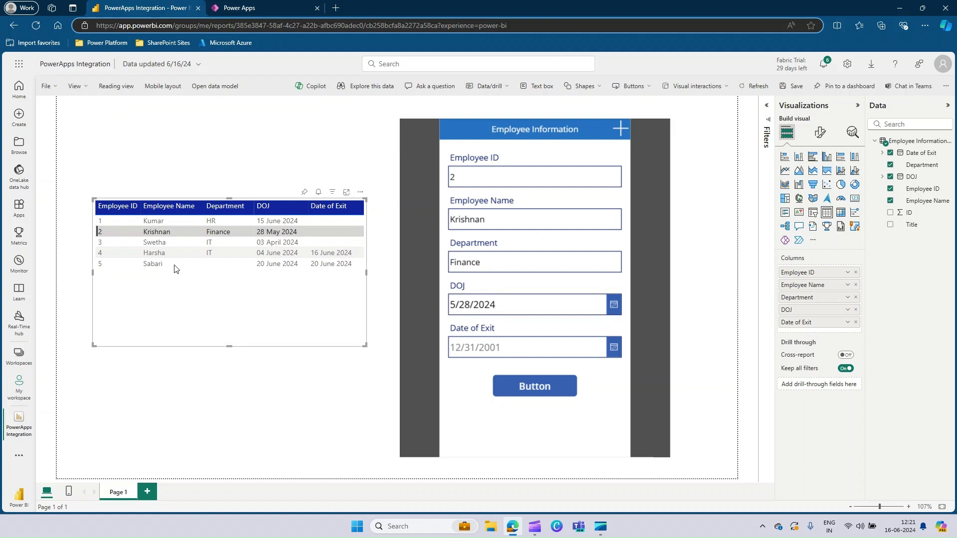
click(160, 247)
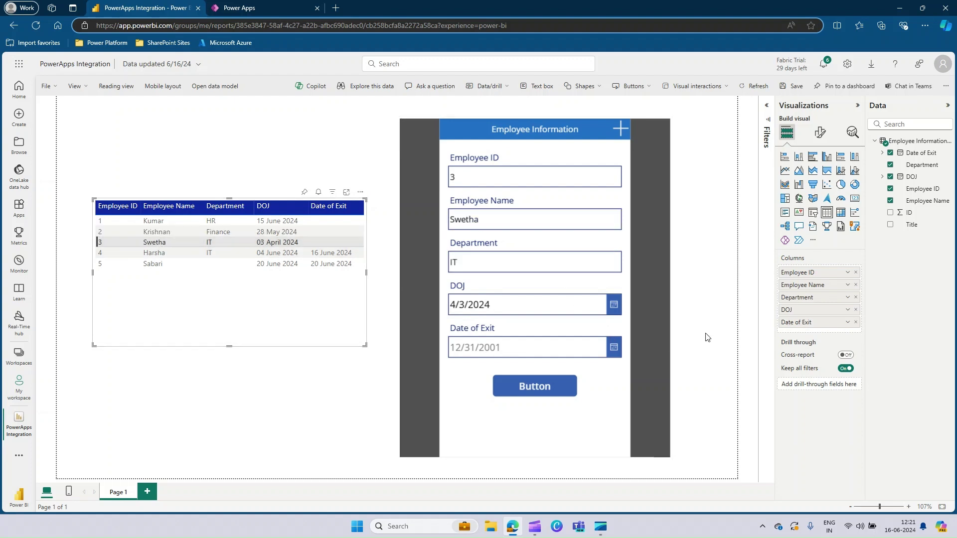
click(621, 130)
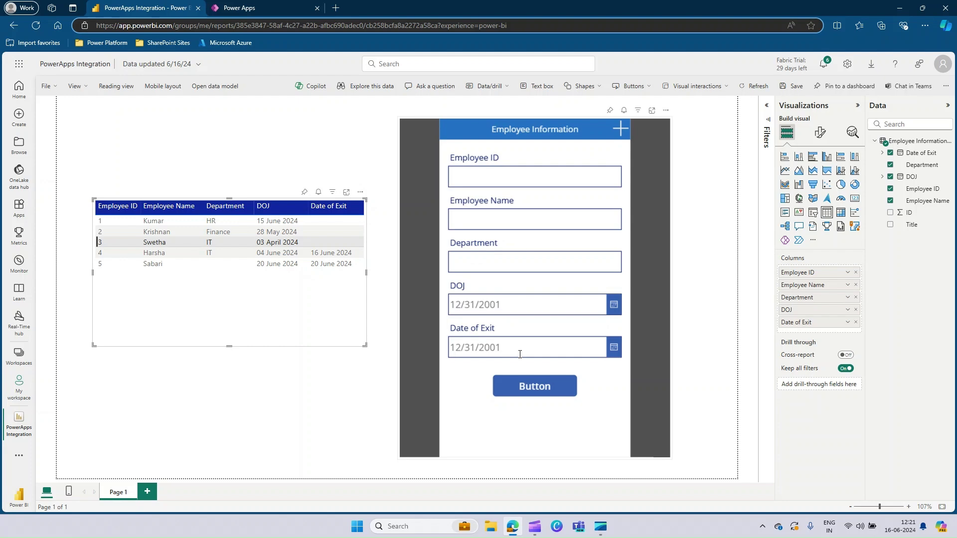
Step: Save the report and reopen the PowerApps Integration report from My workspace with the app's SharePoint access allowed
click(794, 88)
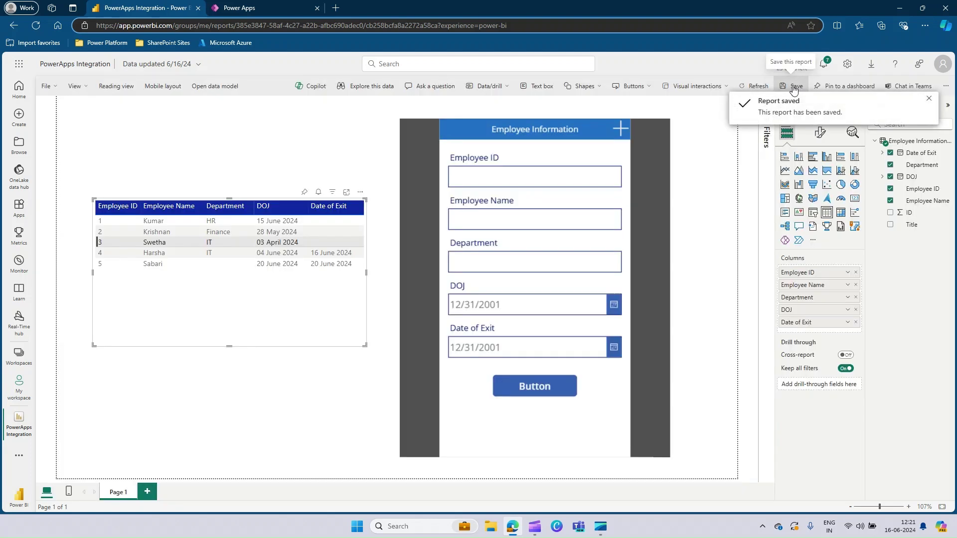
click(18, 367)
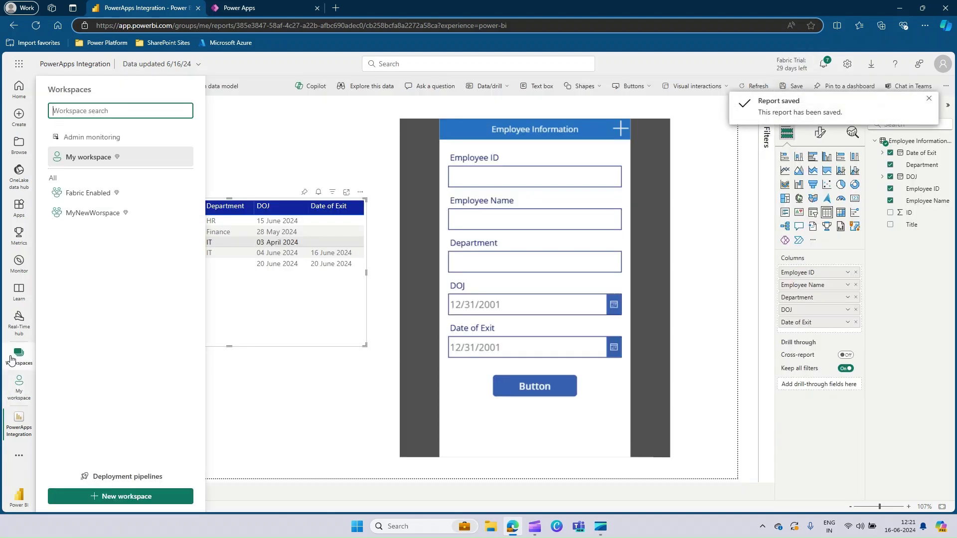
click(94, 161)
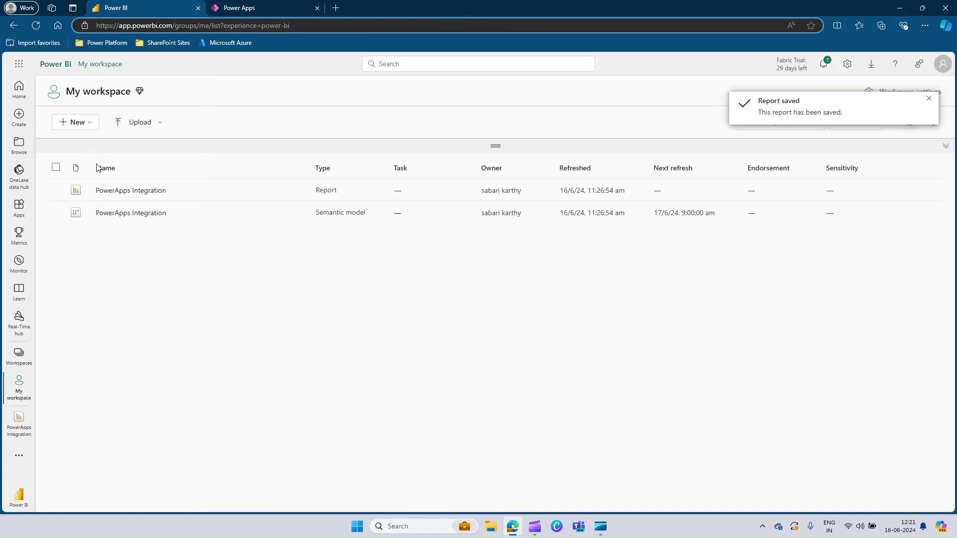
click(138, 195)
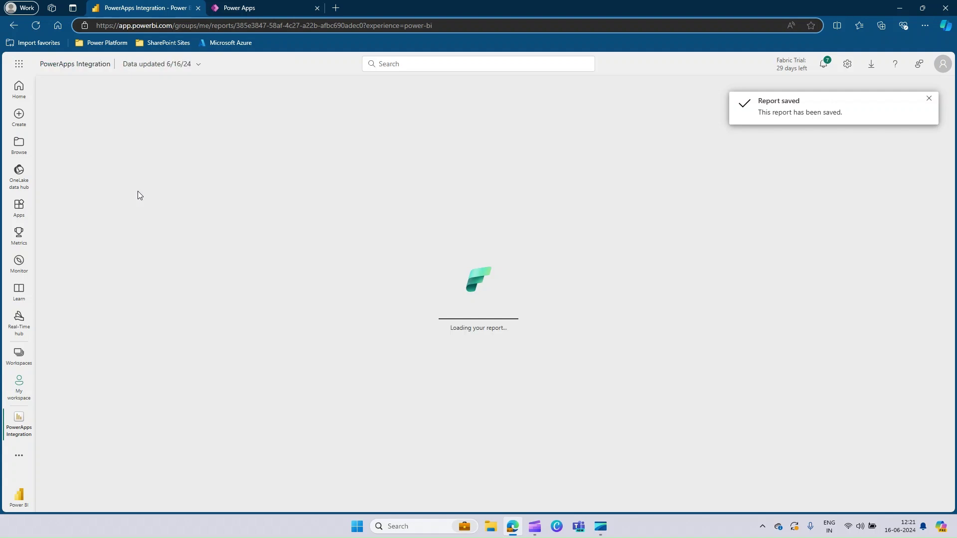
click(929, 99)
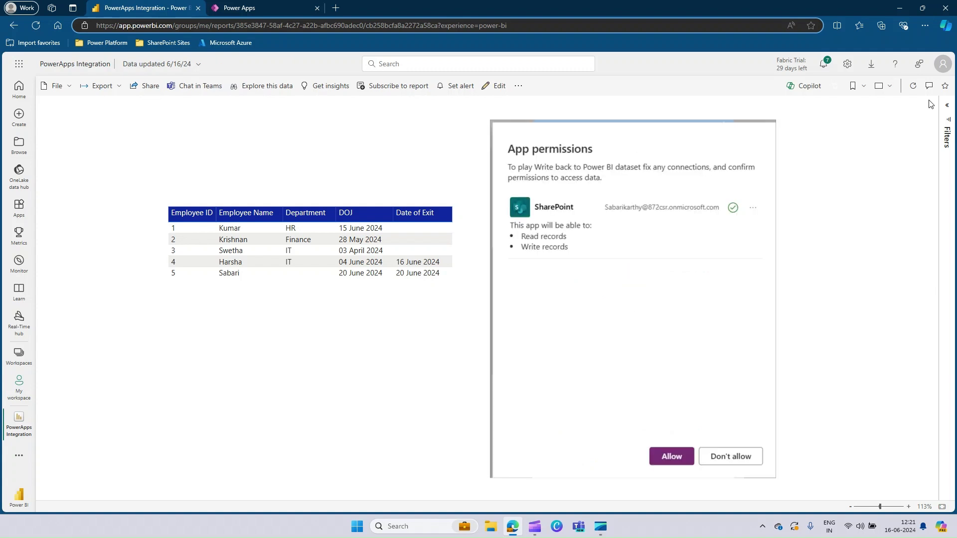
click(674, 456)
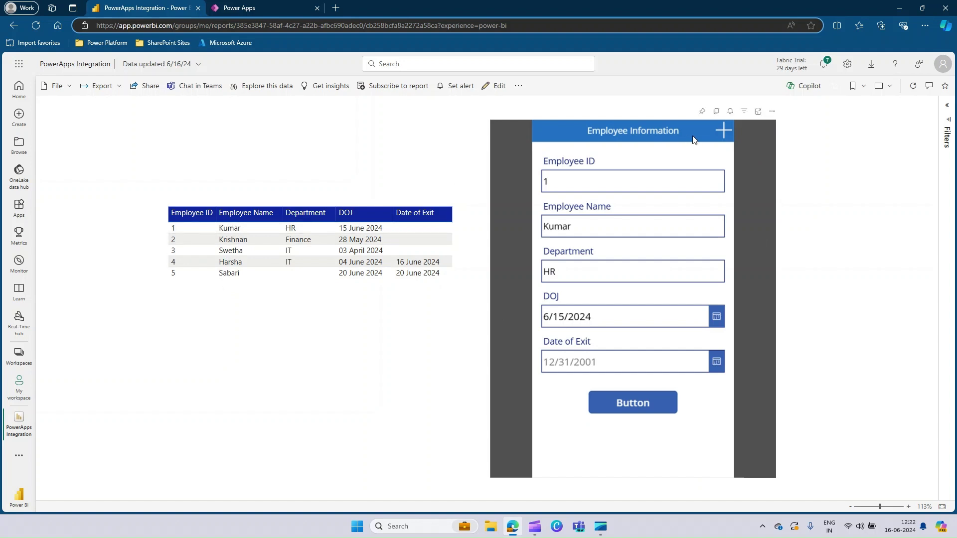
Step: Start a new record in the embedded form and fill in the employee's ID, name and department IT
click(724, 132)
click(572, 183)
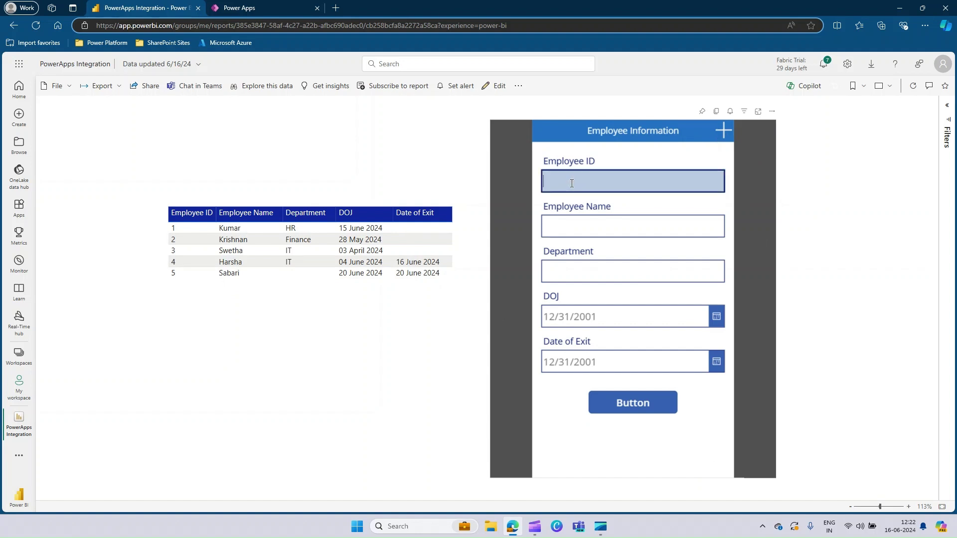
key(Tab)
text(Karthy)
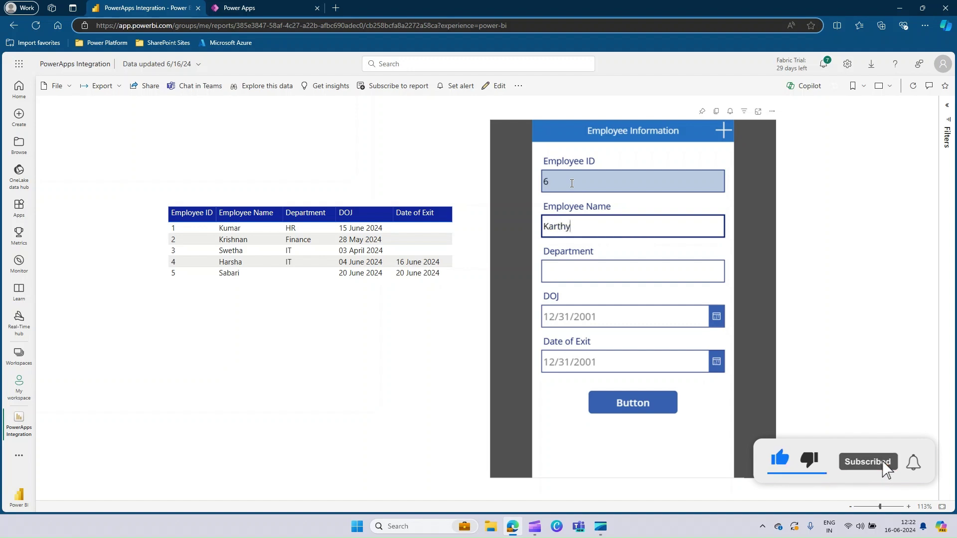
key(Tab)
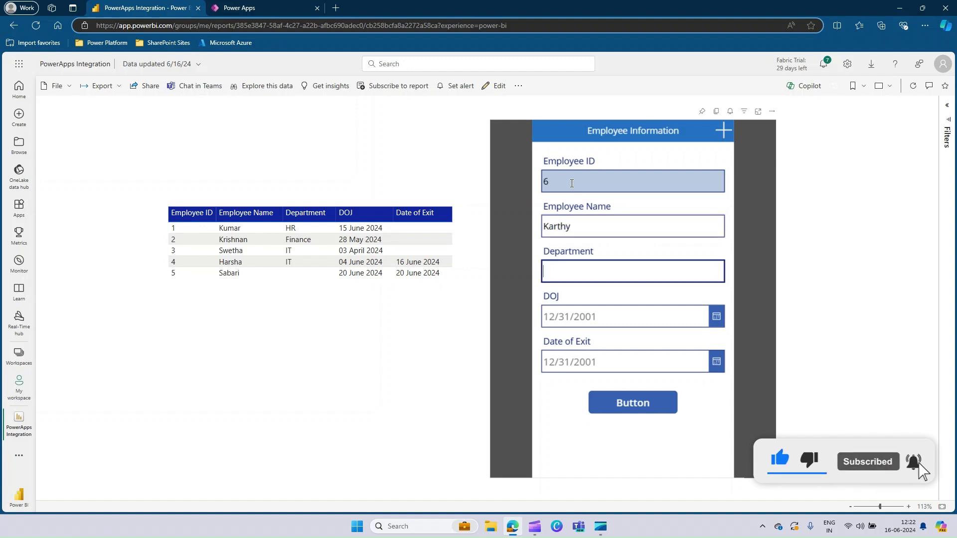
key(Tab)
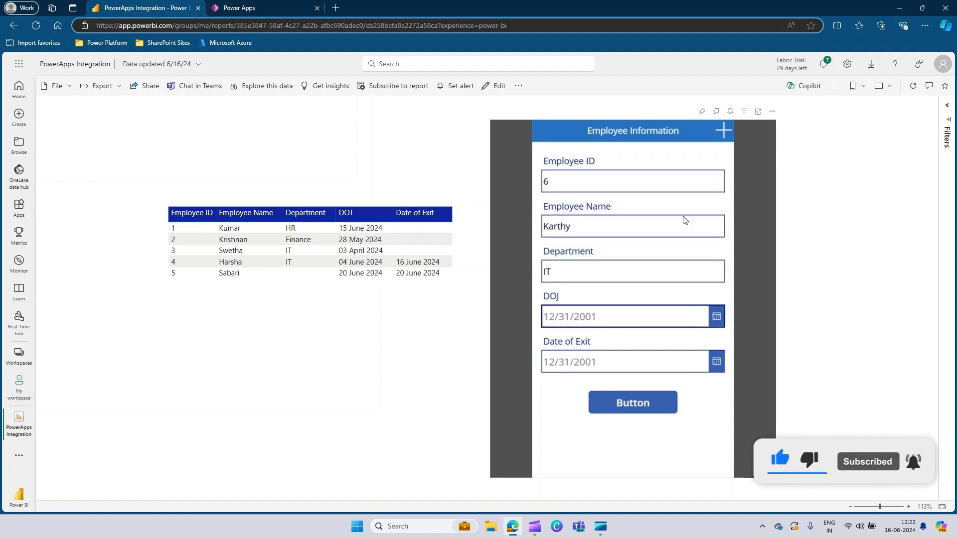
Step: Set the new employee's DOJ to 6/16/2024 and submit the record
click(717, 316)
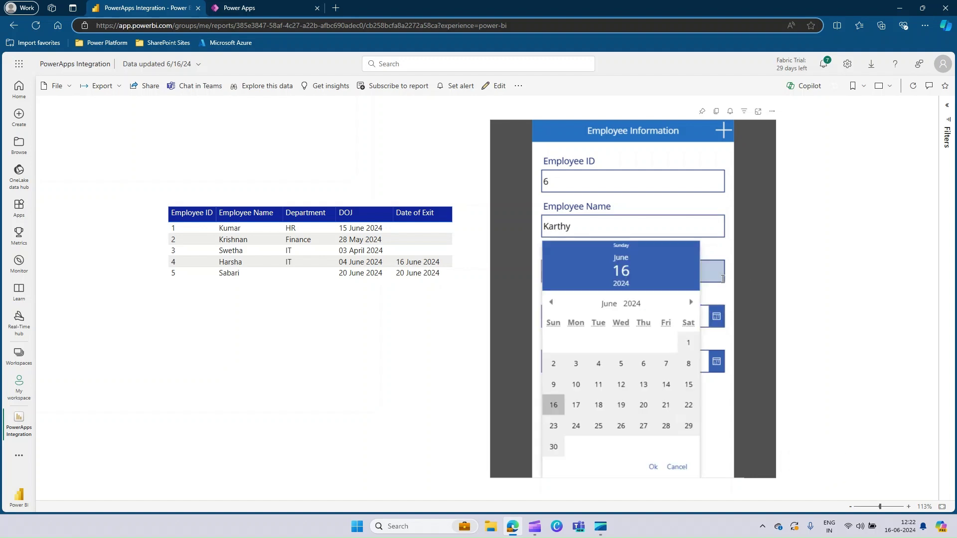
click(563, 412)
click(653, 467)
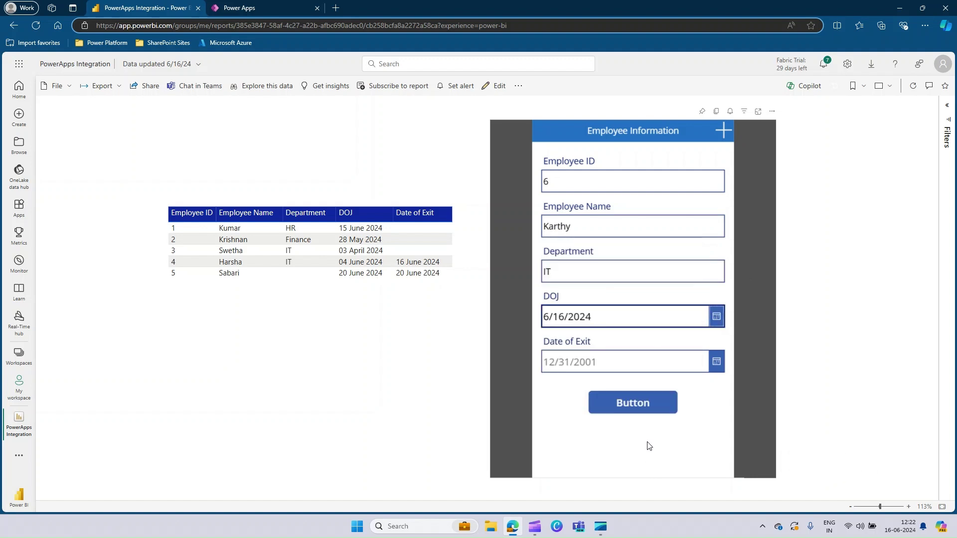
click(639, 408)
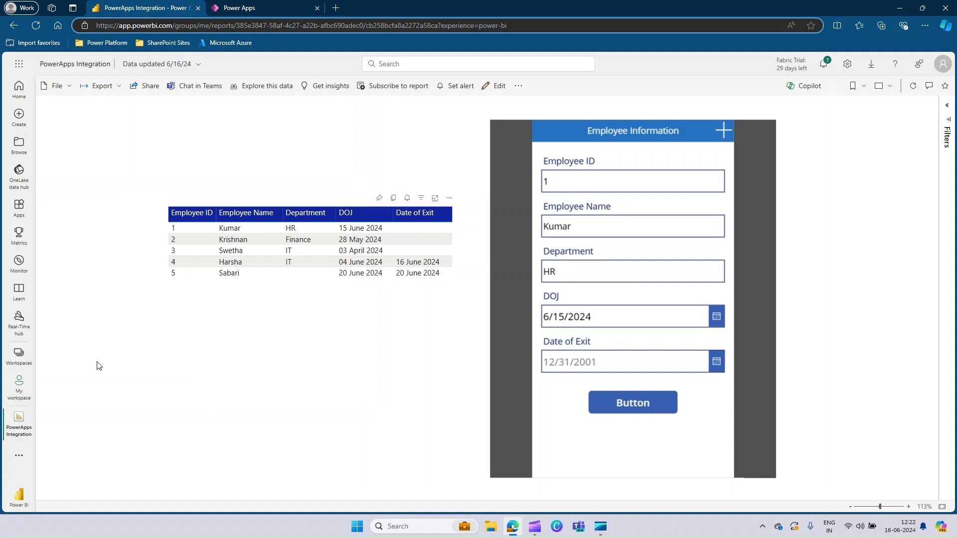
Step: Open Power BI in a new browser tab and go to My workspace
click(337, 8)
click(103, 42)
click(118, 90)
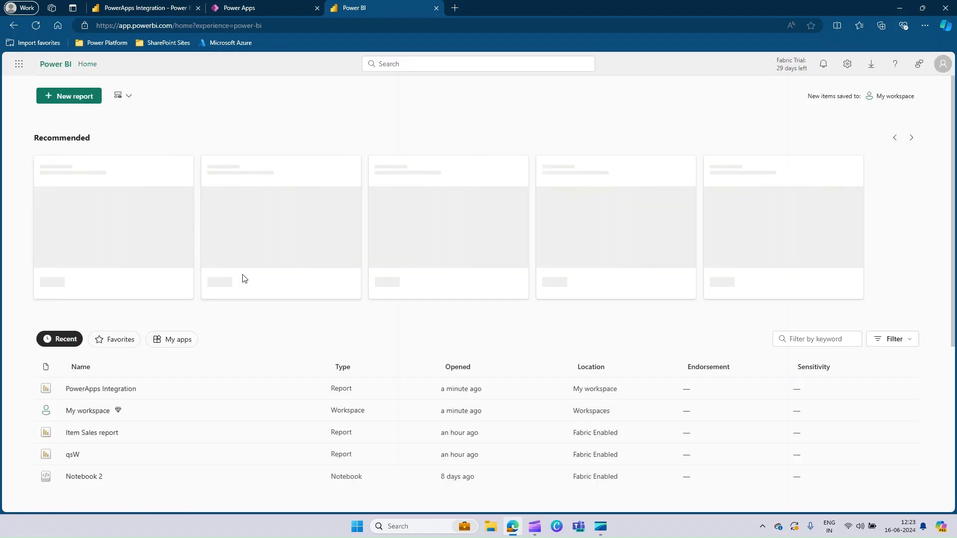
click(18, 355)
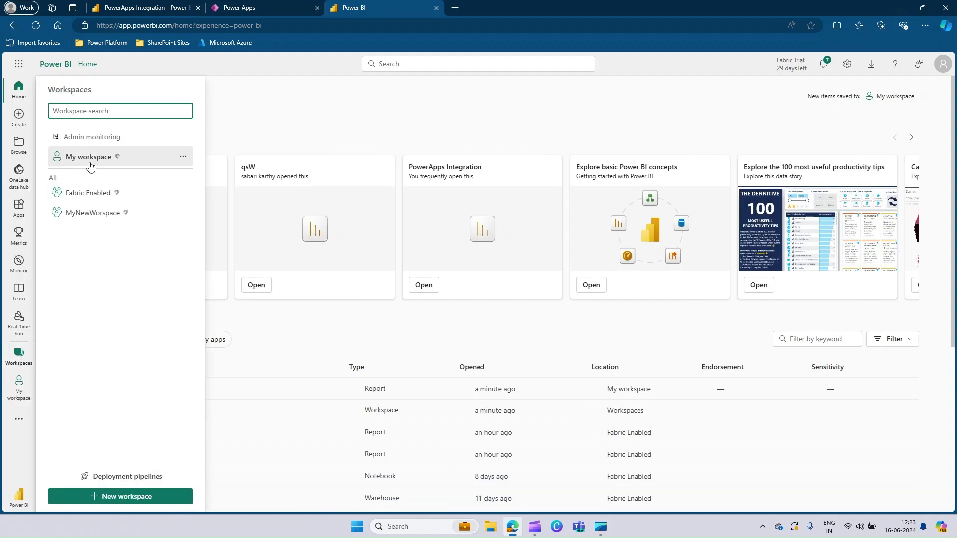
click(92, 158)
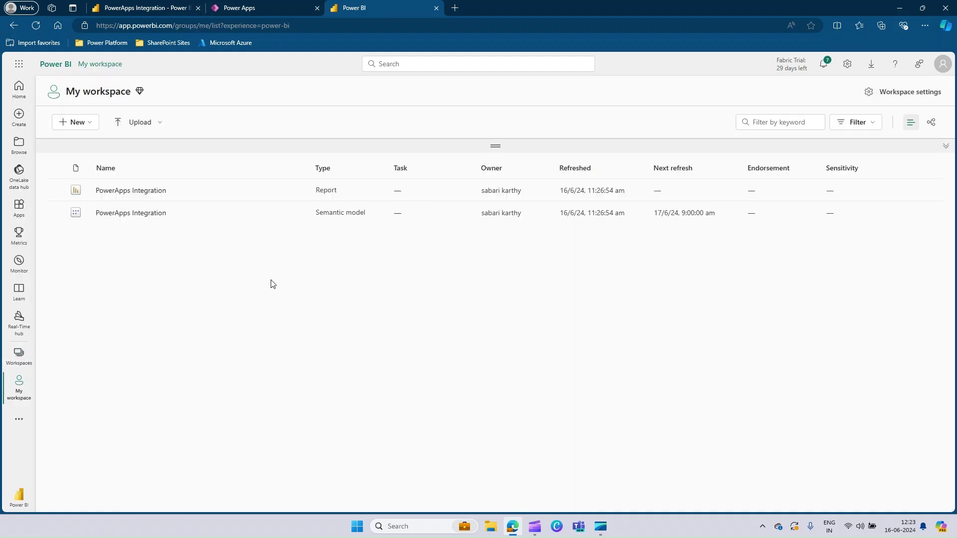
Step: Refresh the PowerApps Integration semantic model, open its report and dismiss the embedded app's developer environment notice
click(263, 214)
click(130, 191)
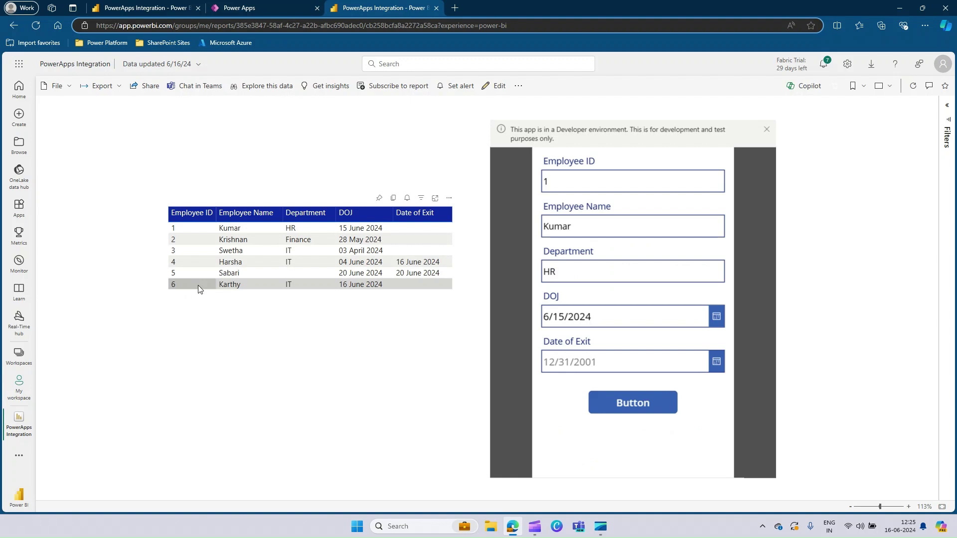
click(762, 129)
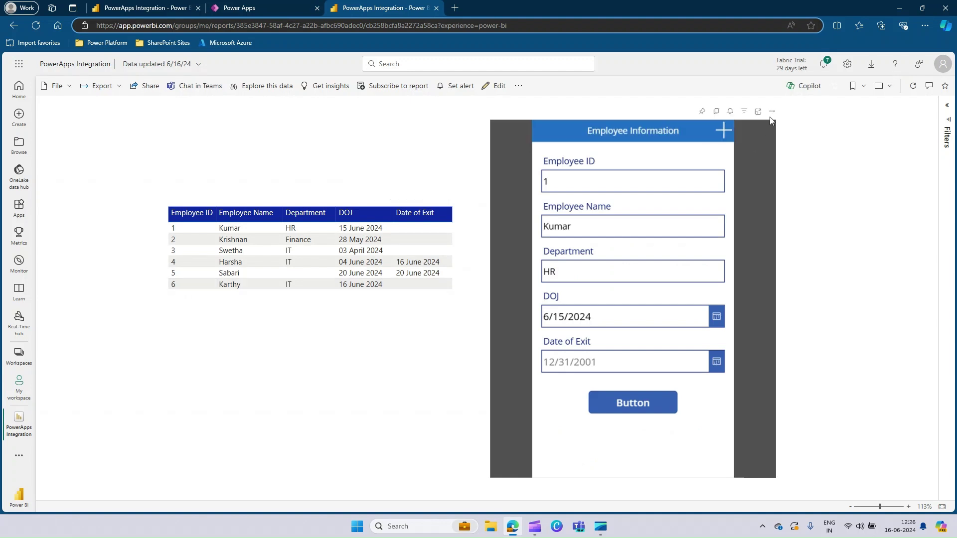
Step: Put the report in edit mode and open the embedded employee app for editing in Power Apps Studio
click(498, 86)
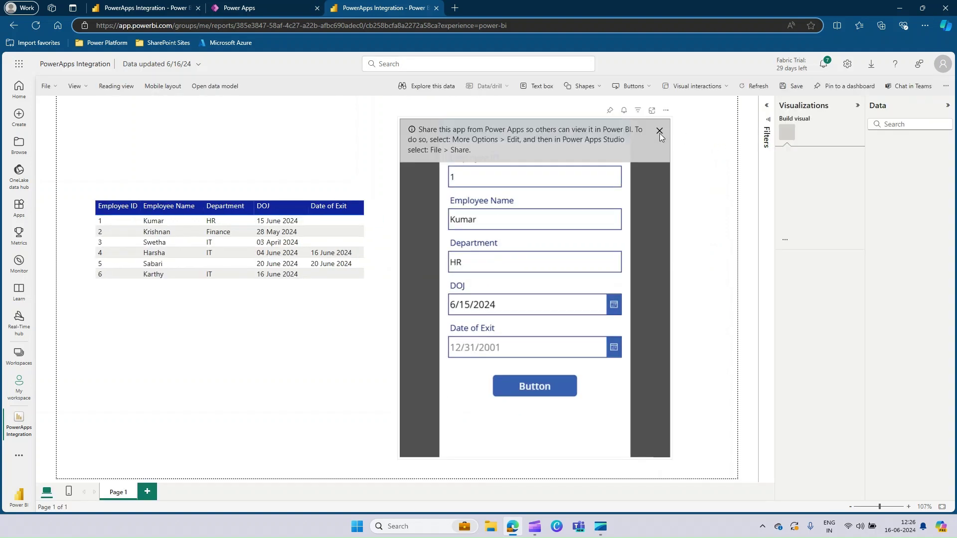
click(659, 131)
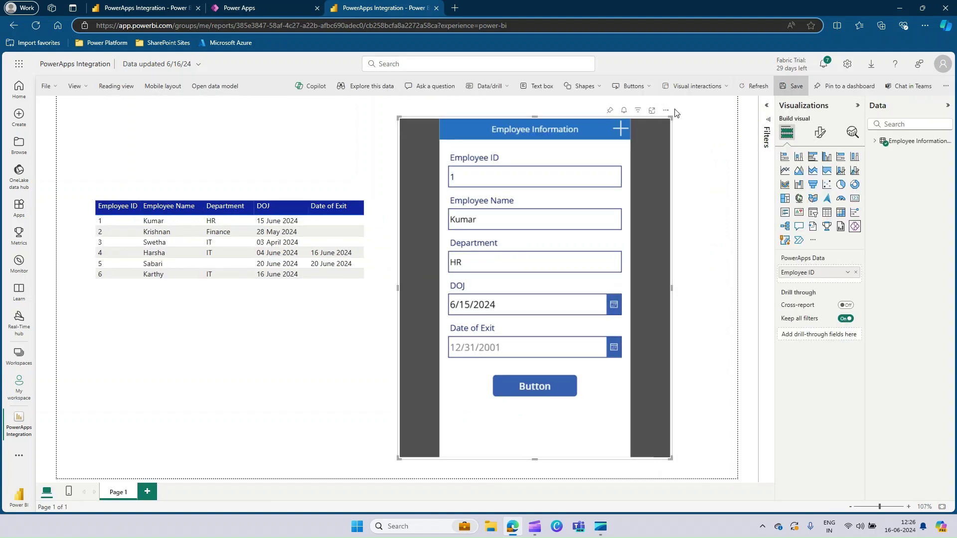
click(665, 110)
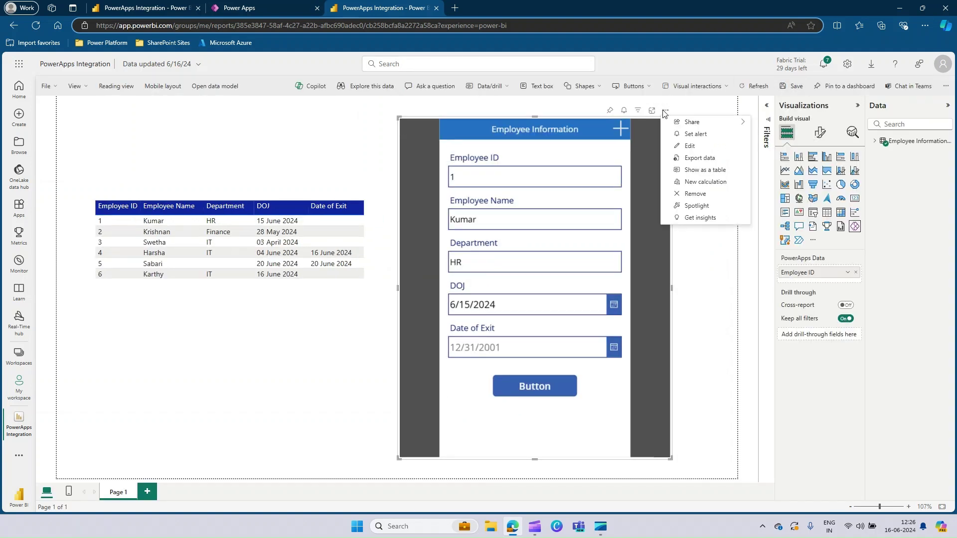
click(709, 149)
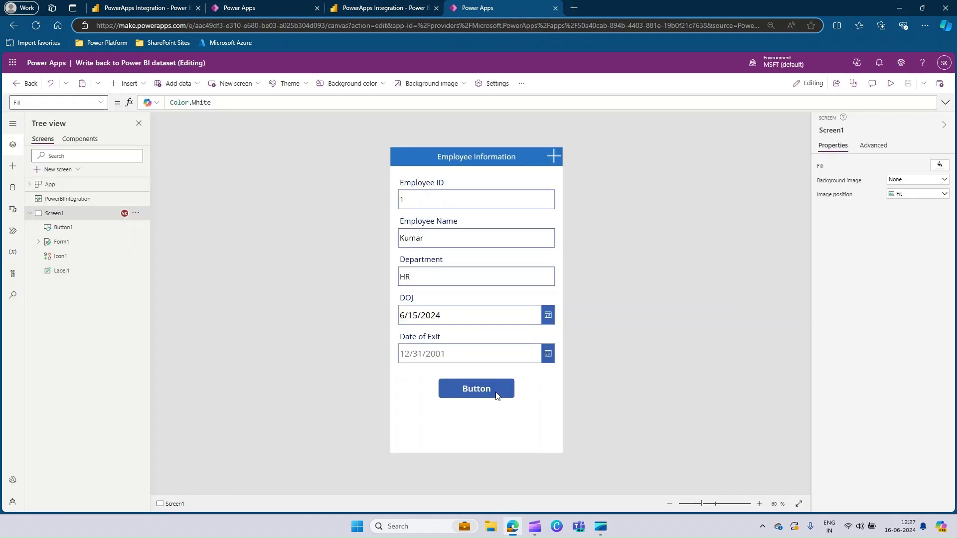
Step: Set the text of the button below the employee form to Save
click(482, 389)
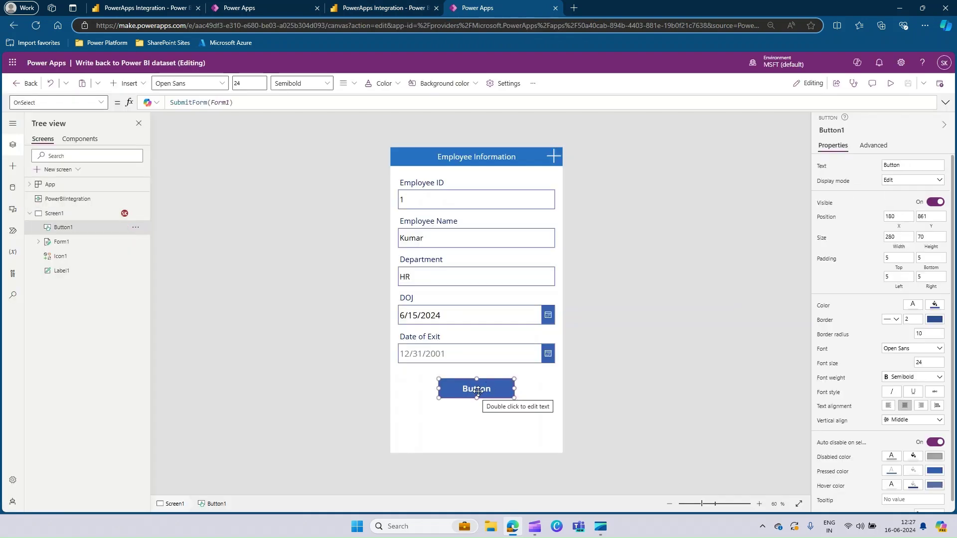
click(889, 165)
text(Save)
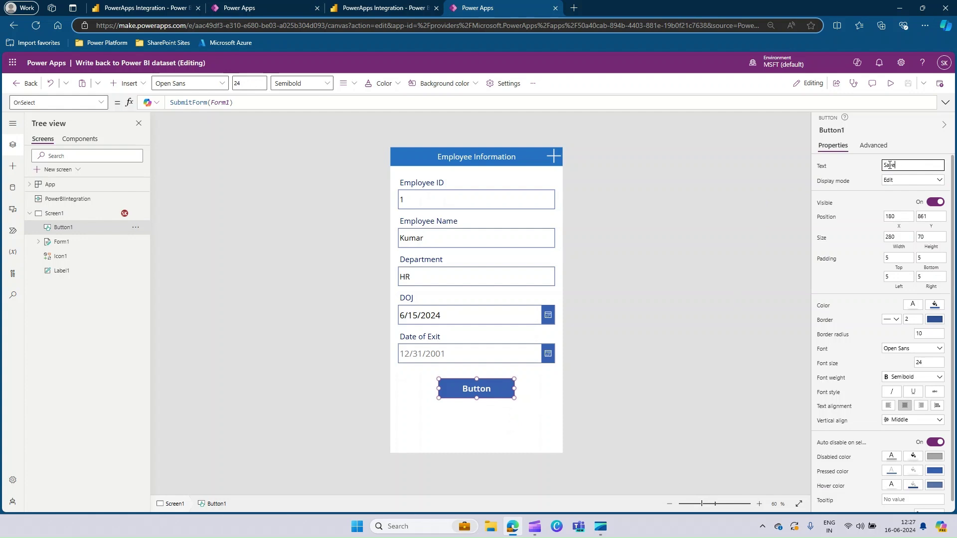
click(706, 381)
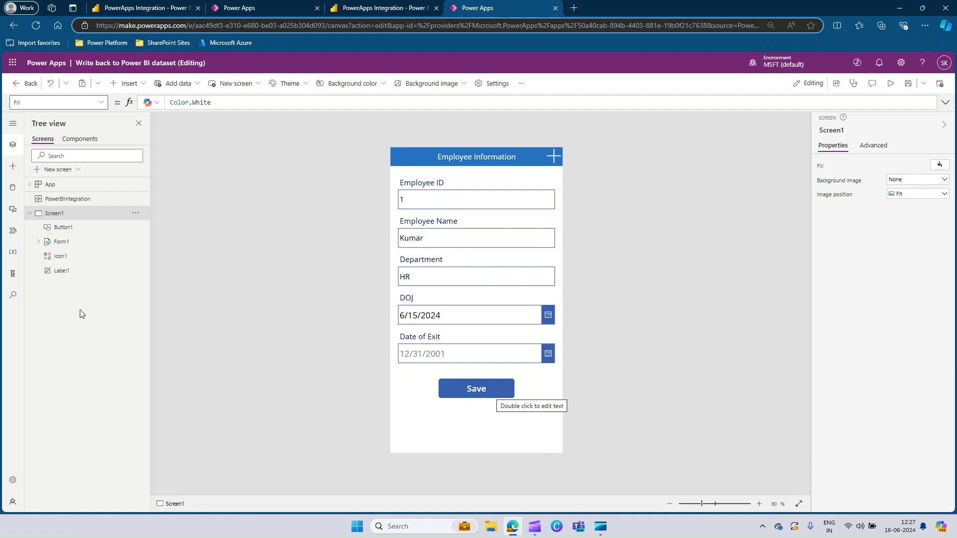
Step: Create a blank Power Automate flow for the app and name it RefreshDataSetinPowerBI
click(11, 234)
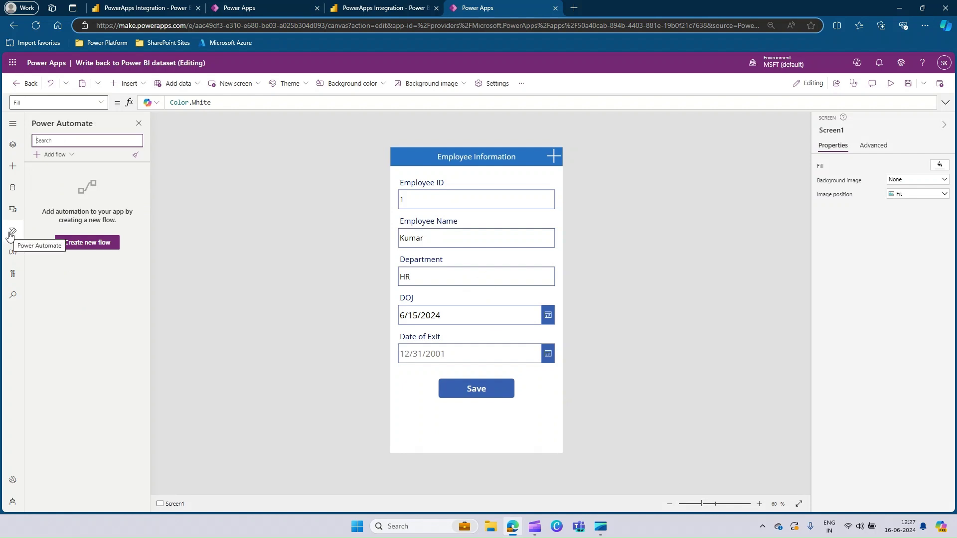
click(98, 243)
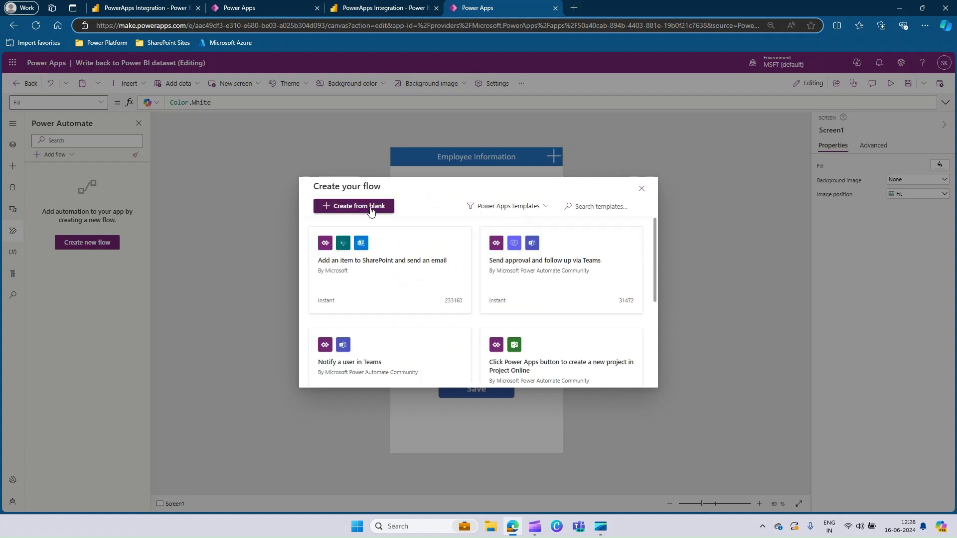
click(374, 211)
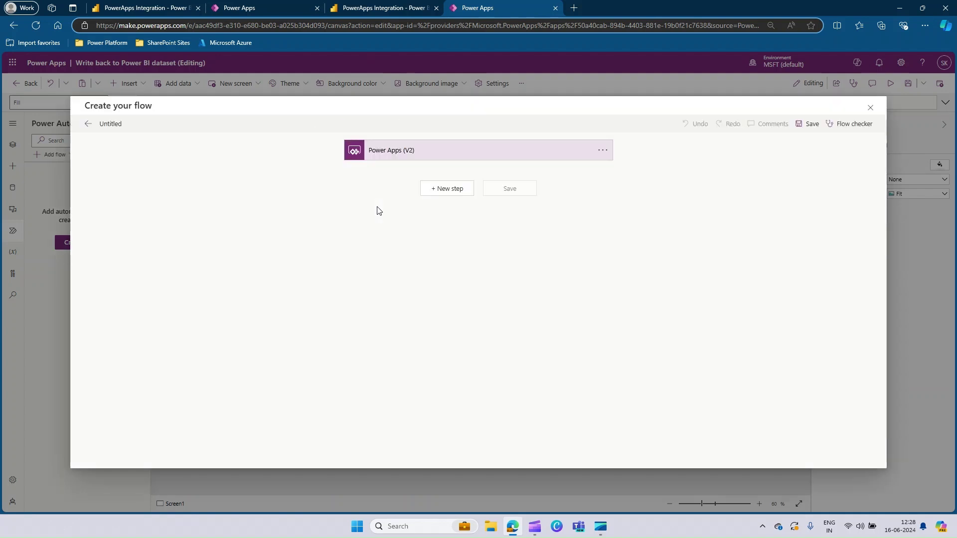
click(110, 123)
key(ctrl+a)
text(F)
text(efreshData)
text(Se)
text(t)
text(inPowerBI)
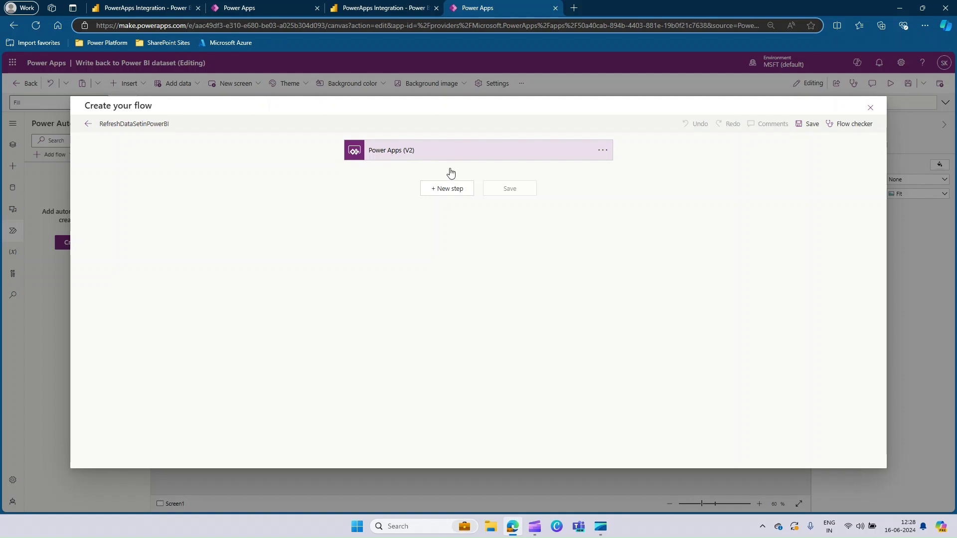
Step: Add the Power BI action Refresh a dataset after the Power Apps (V2) trigger and sign in to create its connection
click(455, 193)
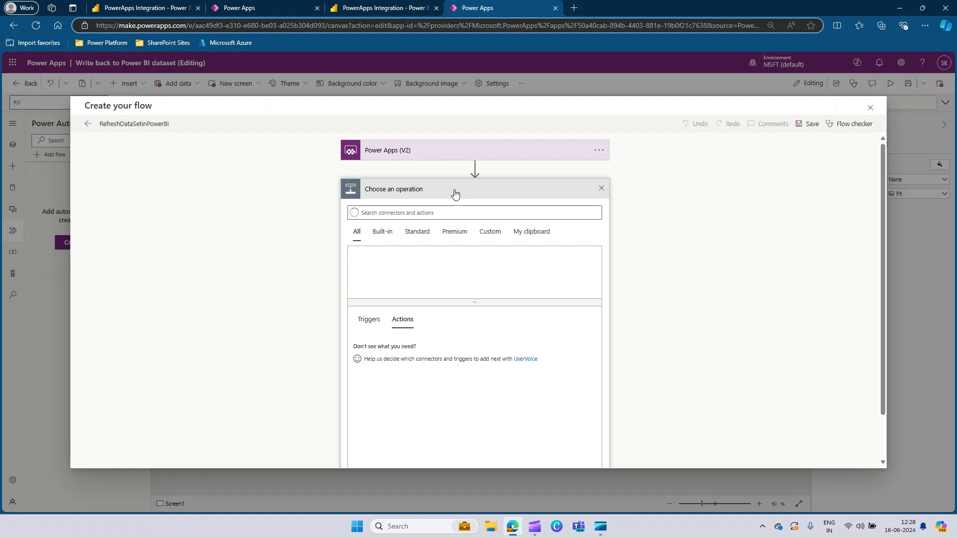
click(384, 211)
text(Pow)
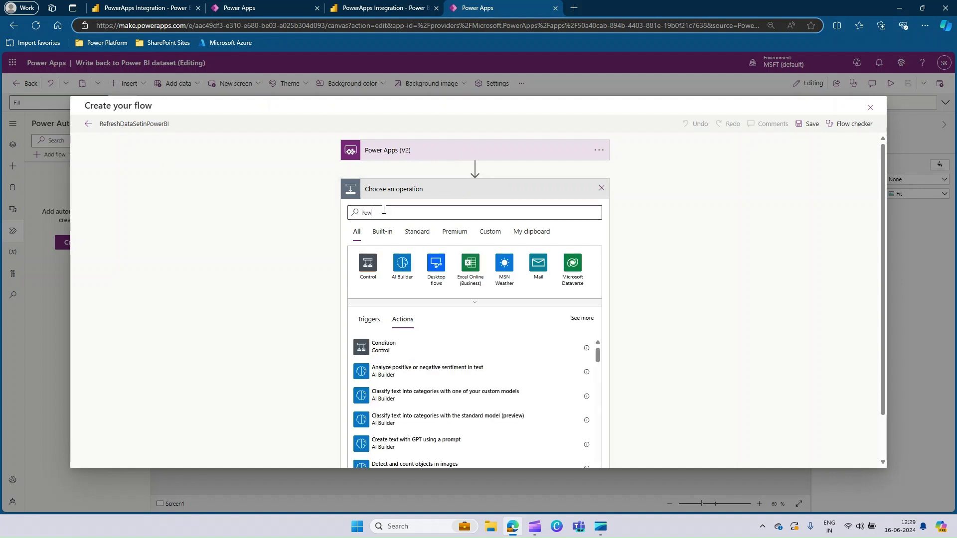
text(er BI)
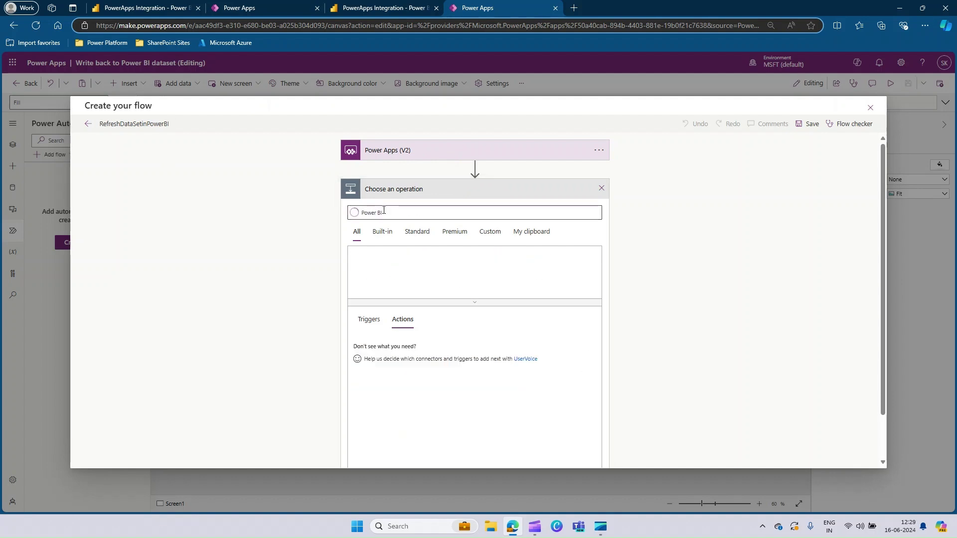
click(368, 264)
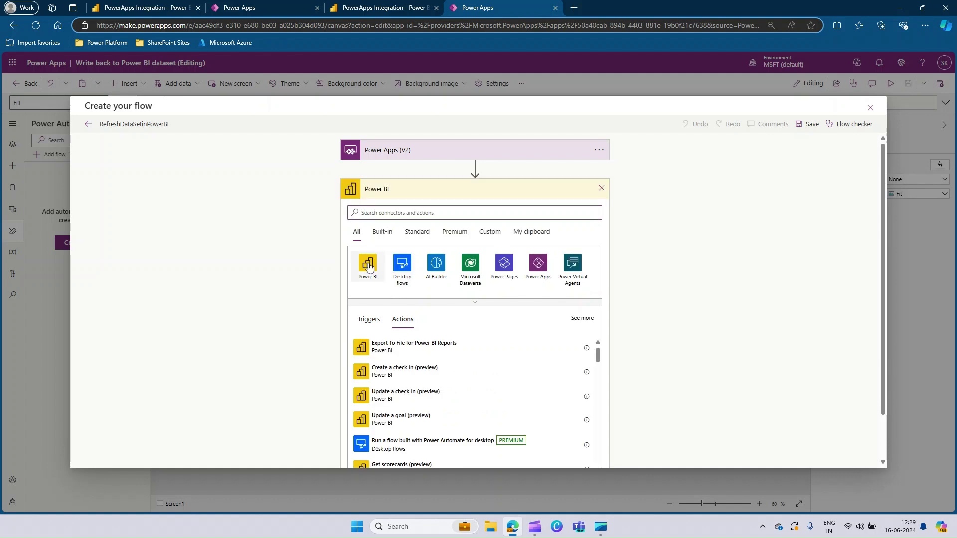
click(415, 237)
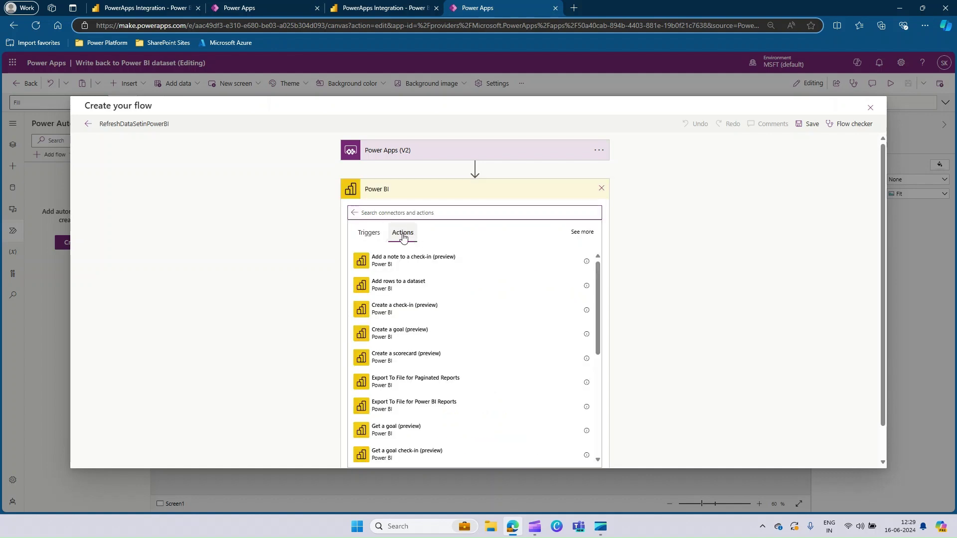
text(Refresh)
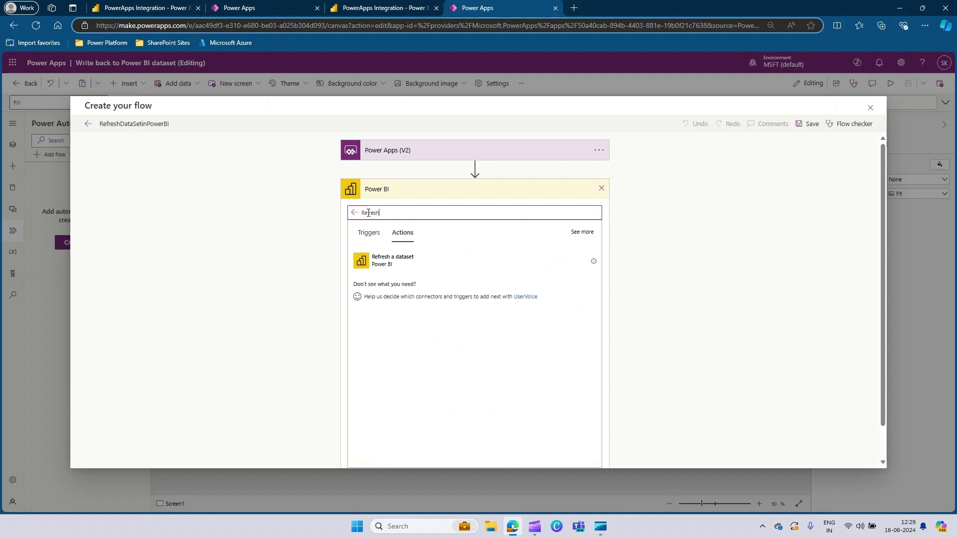
click(410, 264)
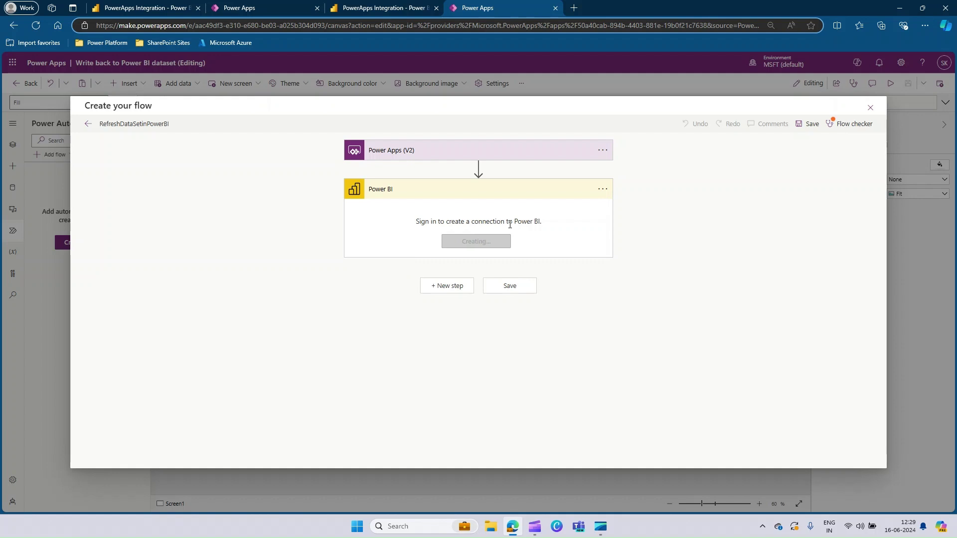
click(463, 244)
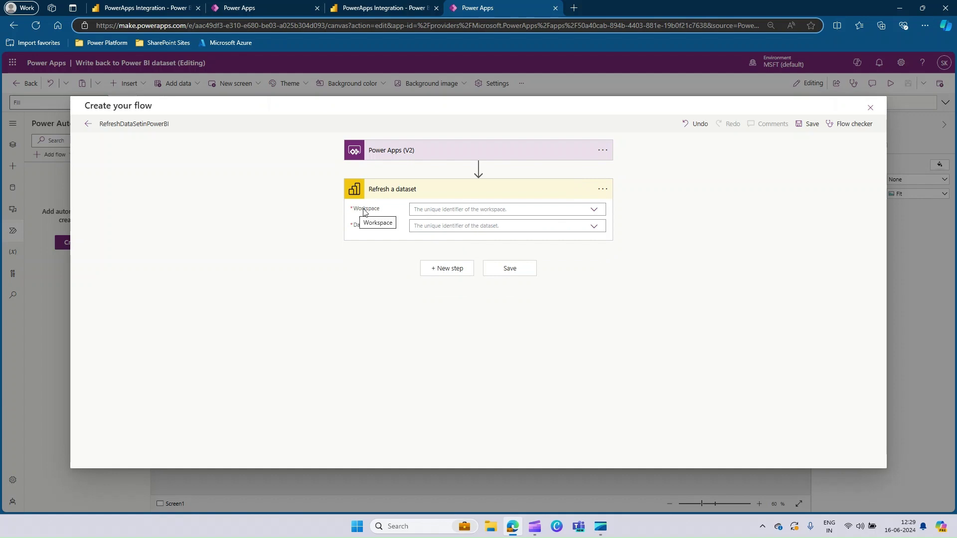
Step: Set the refresh action's workspace to My Workspace and its dataset to PowerApps Integration, and save the flow
click(594, 211)
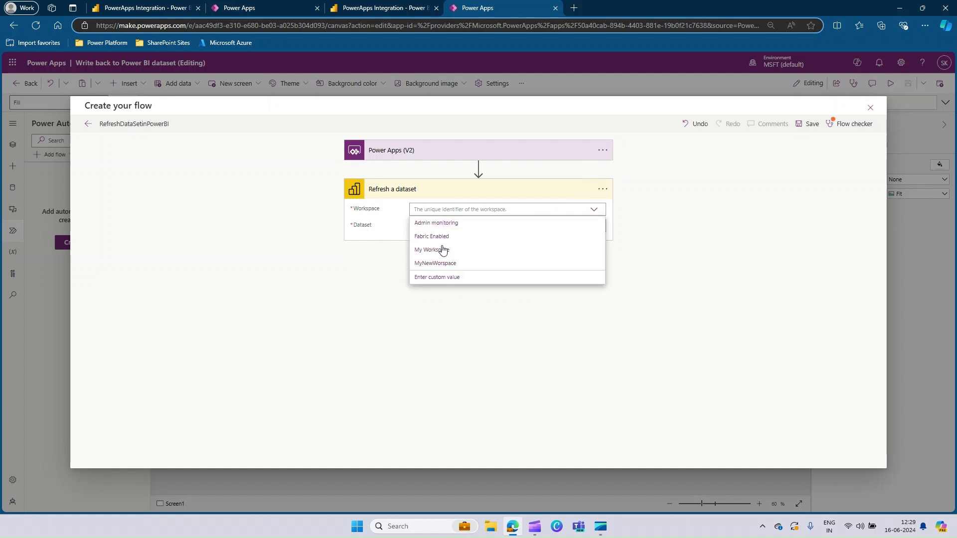
click(424, 250)
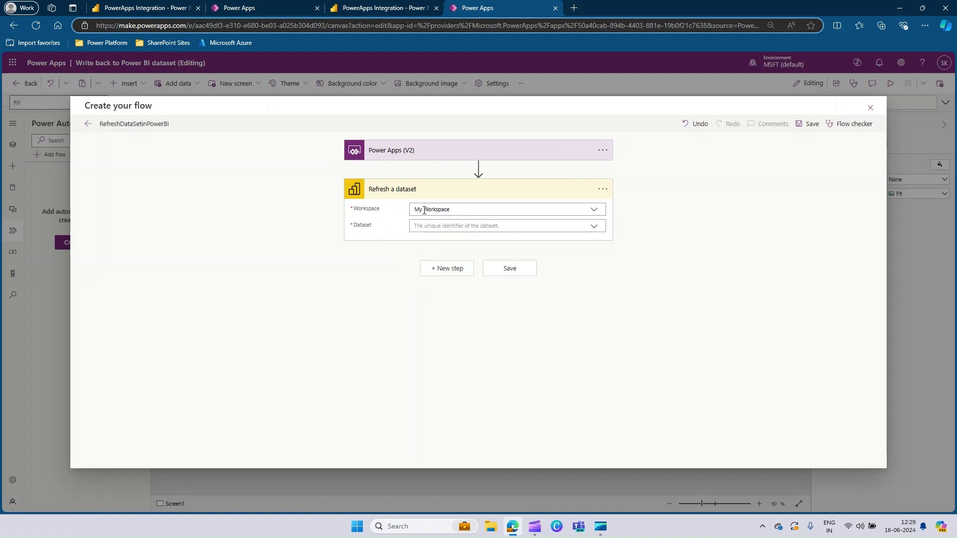
click(592, 226)
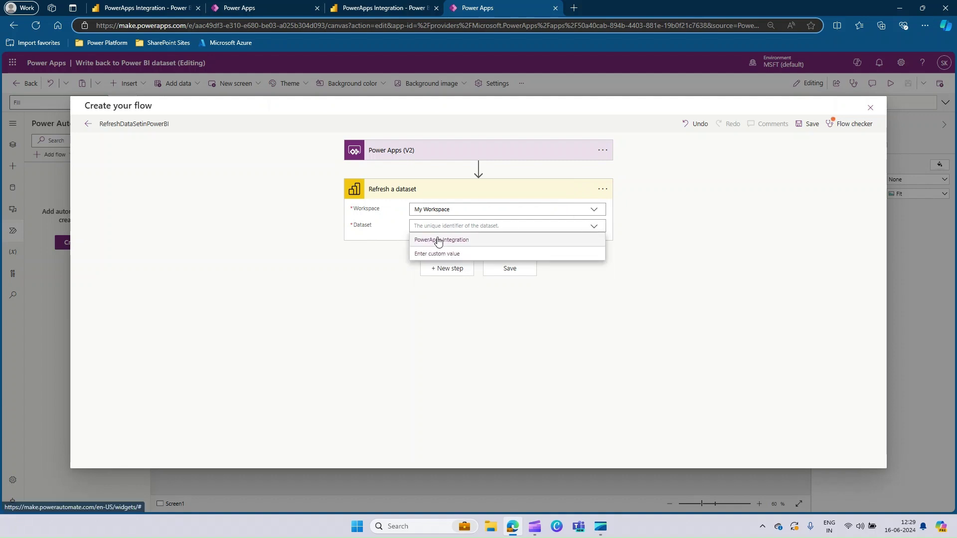
click(473, 241)
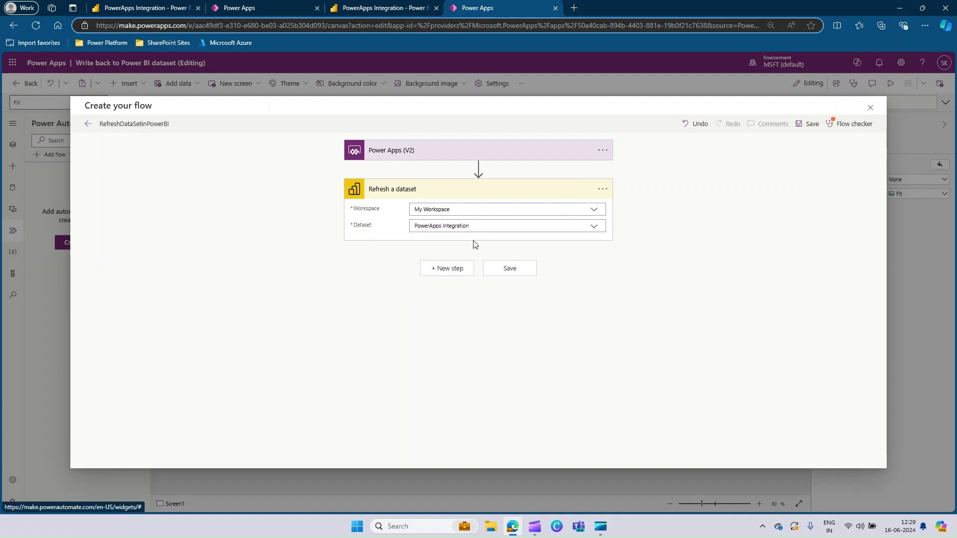
click(513, 270)
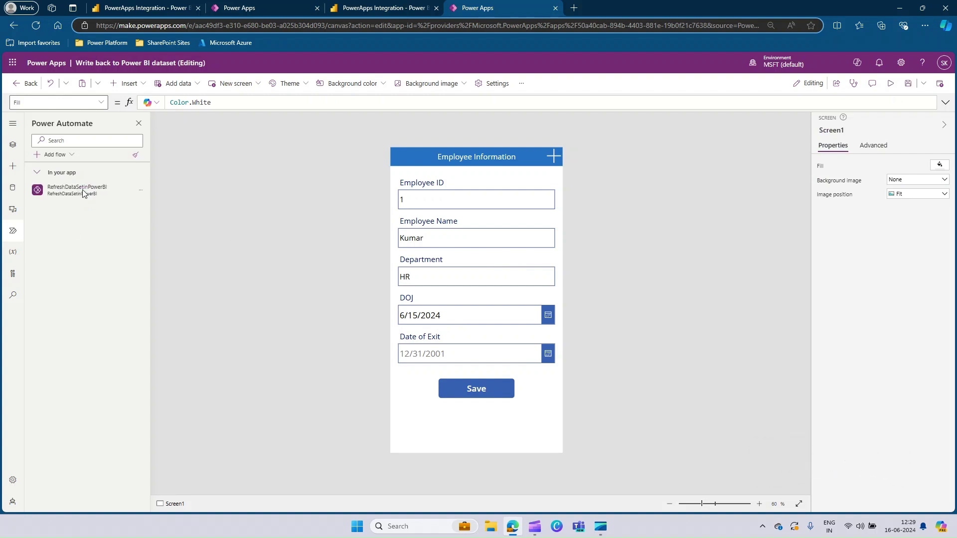
Step: Append ;RefreshDataSetinPowerBI.Run() to the OnSuccess formula of the employee form, after the Notify call
mouse_move(64, 190)
click(558, 333)
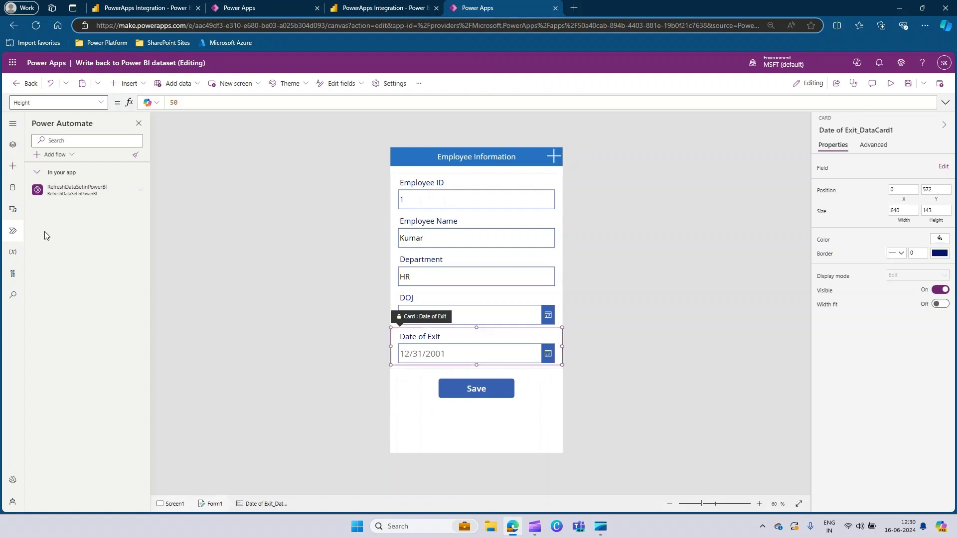
click(12, 188)
click(12, 145)
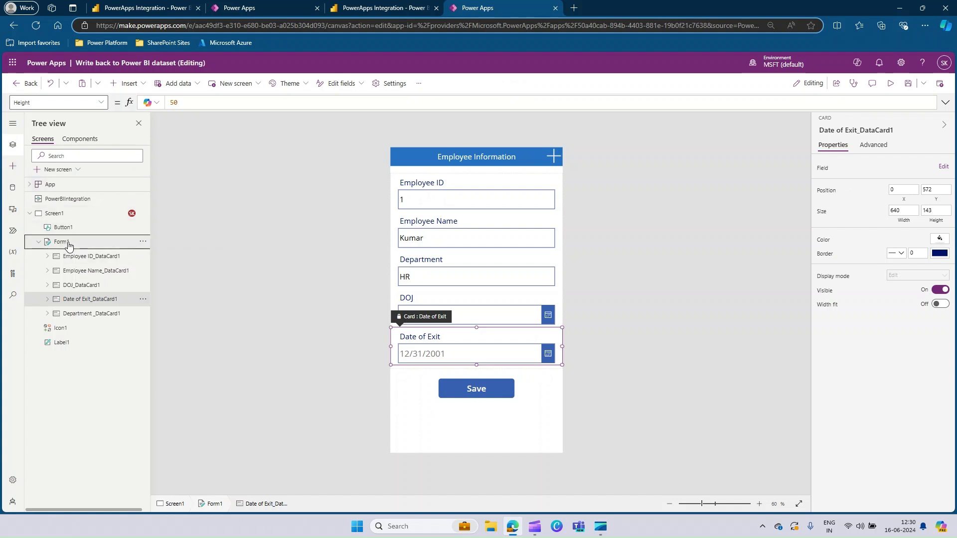
click(63, 241)
click(100, 102)
scroll(59, 219, down, 1)
scroll(58, 236, down, 2)
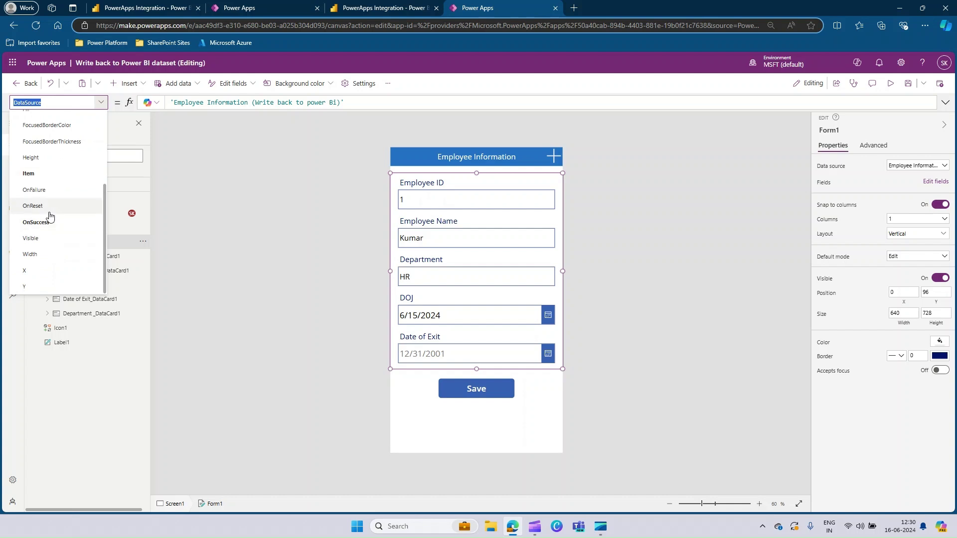
click(50, 222)
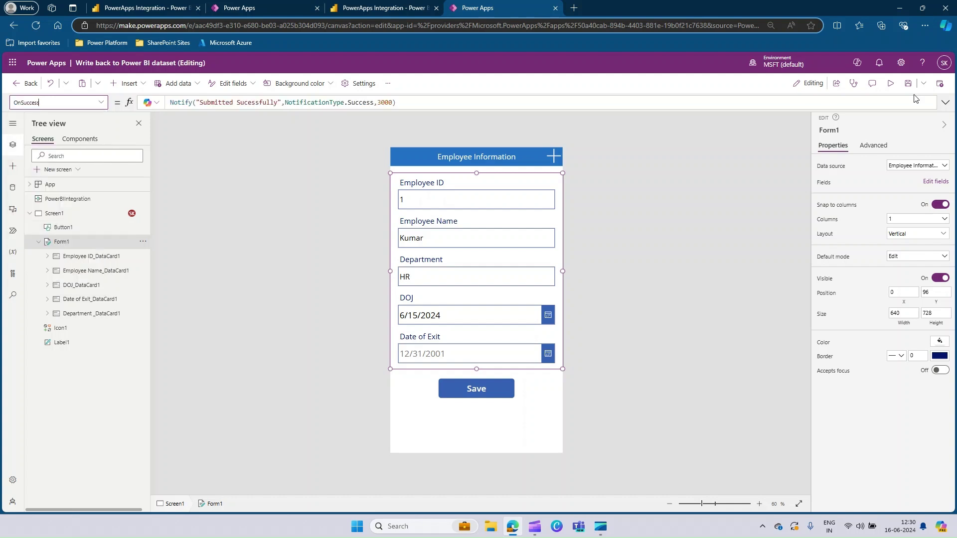
click(411, 105)
text(;Refresh)
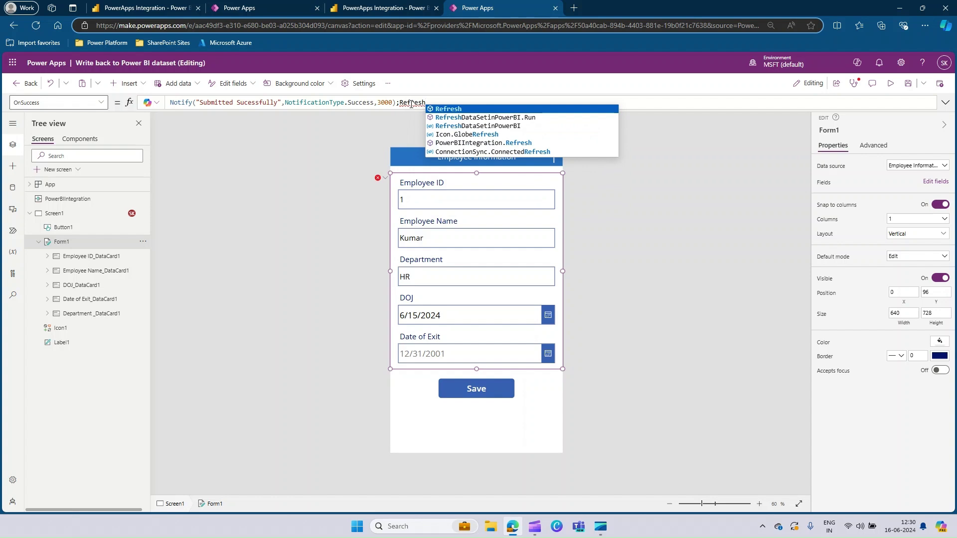
click(509, 119)
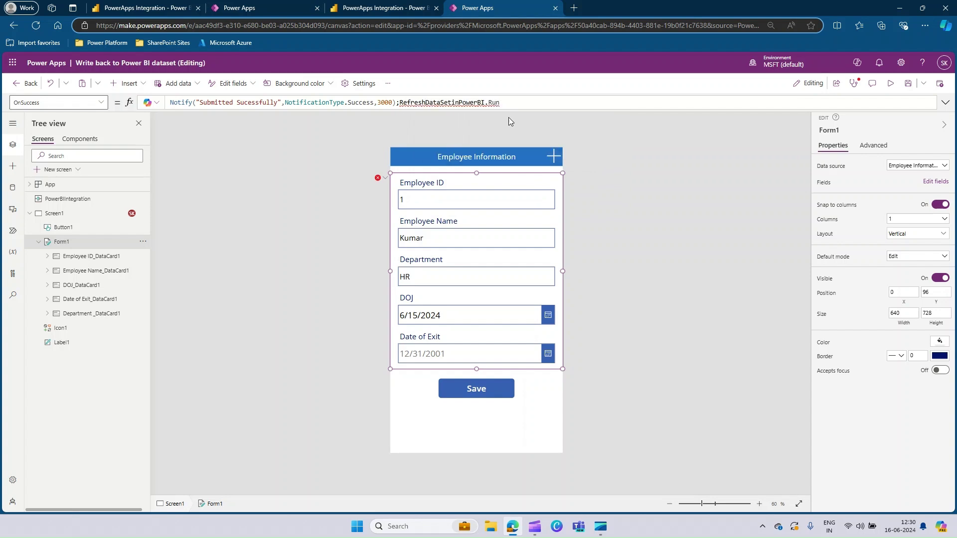
text())
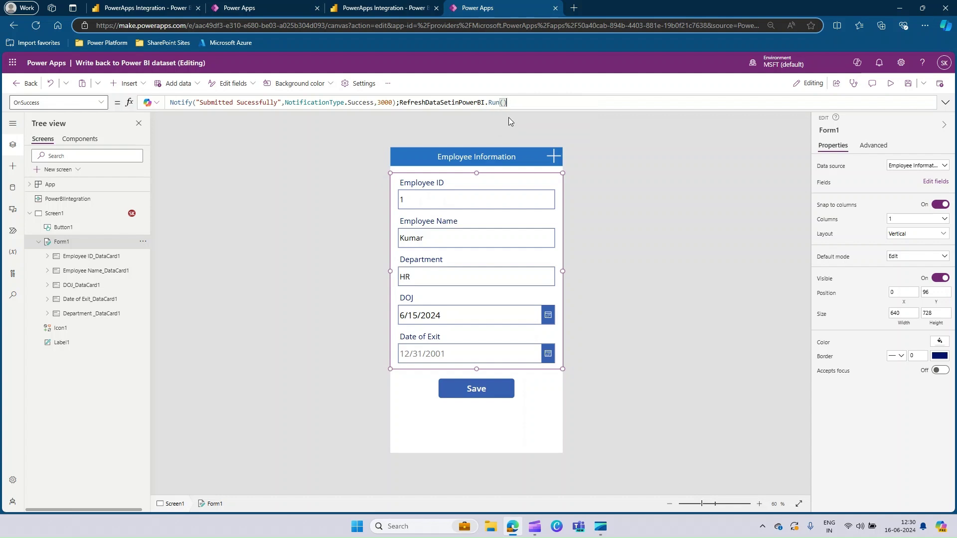
Step: Save the app and publish this version
click(908, 84)
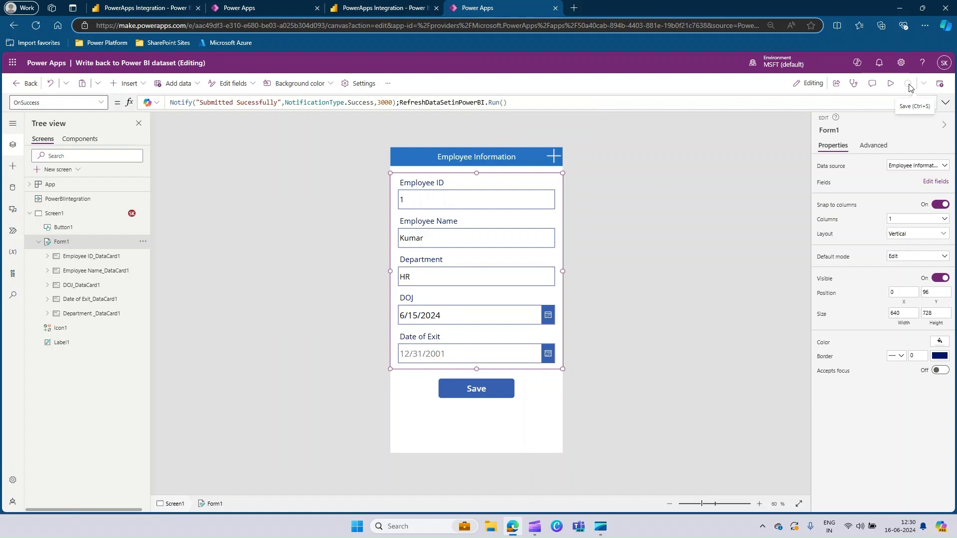
click(941, 85)
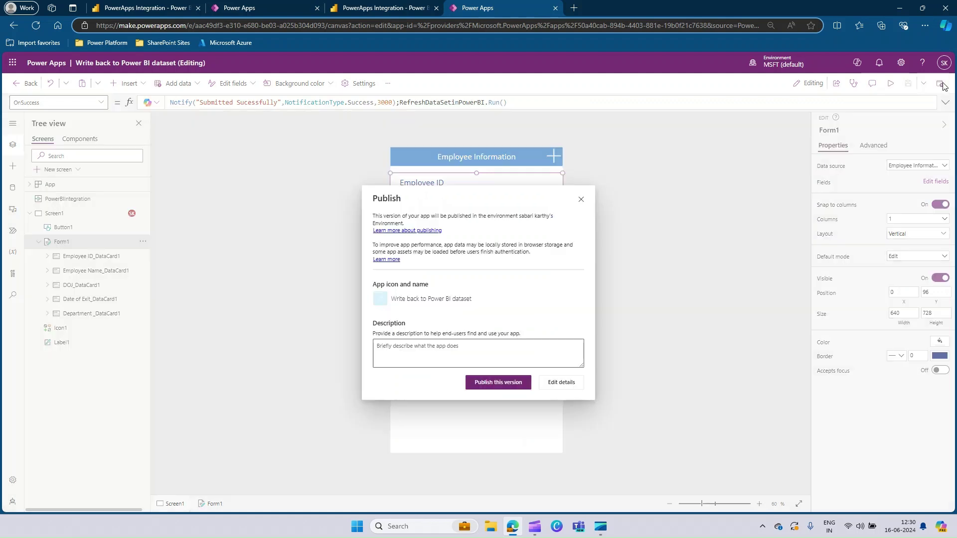
click(507, 383)
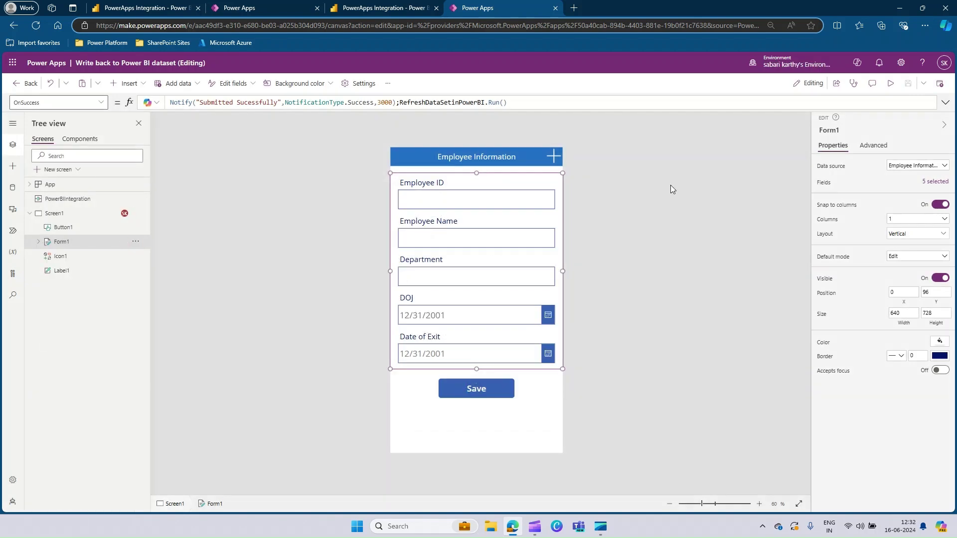
Step: Switch to Power BI, save the report's changes, reopen the PowerApps Integration report from My workspace, and dismiss the embedded app's notice
click(389, 6)
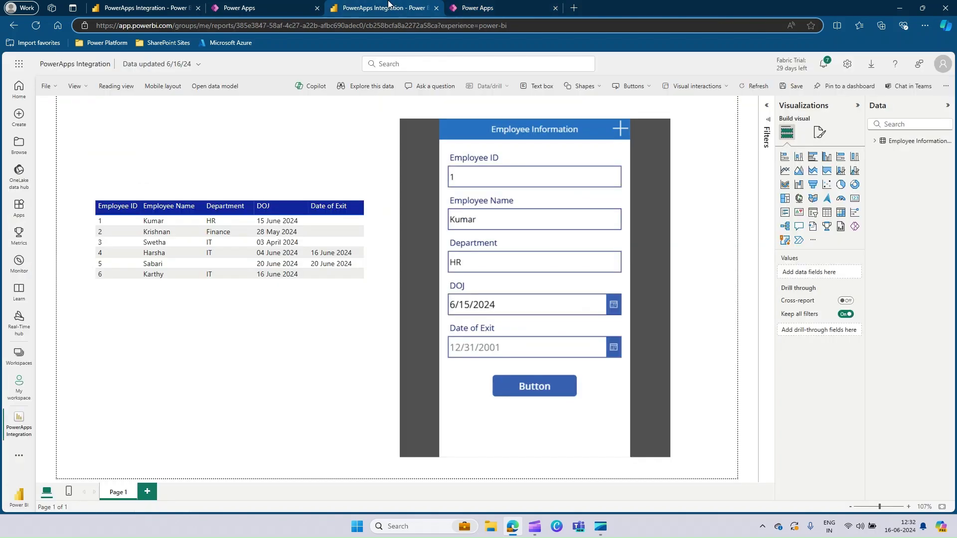
click(19, 358)
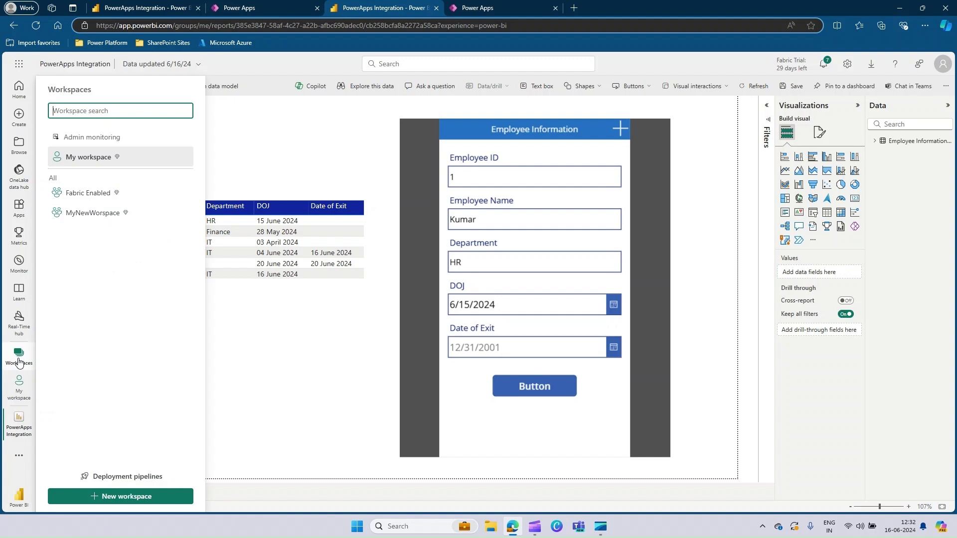
click(107, 157)
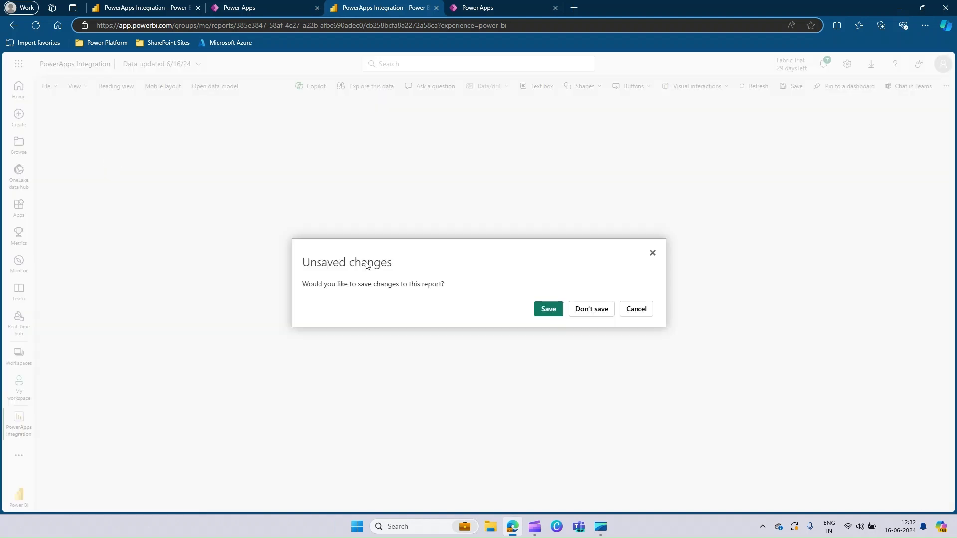
click(545, 312)
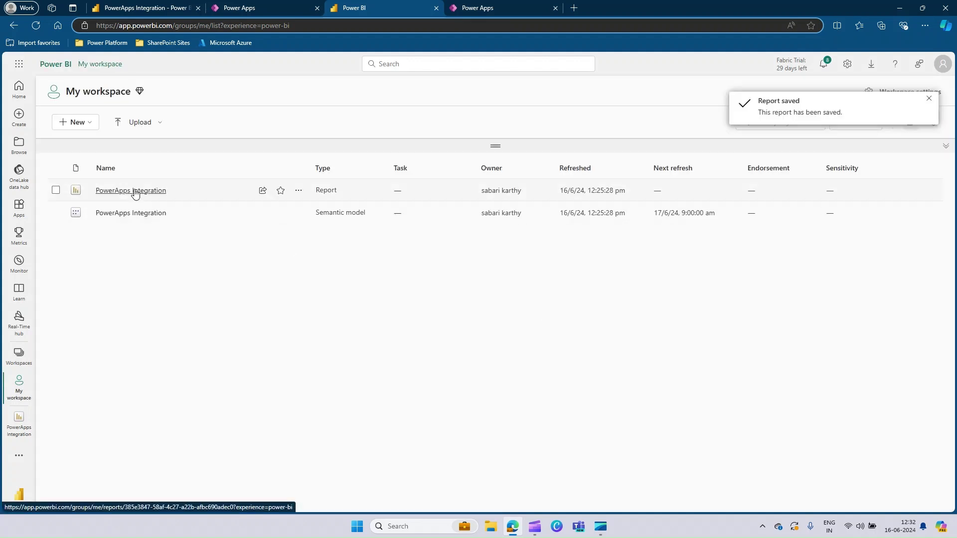
click(134, 191)
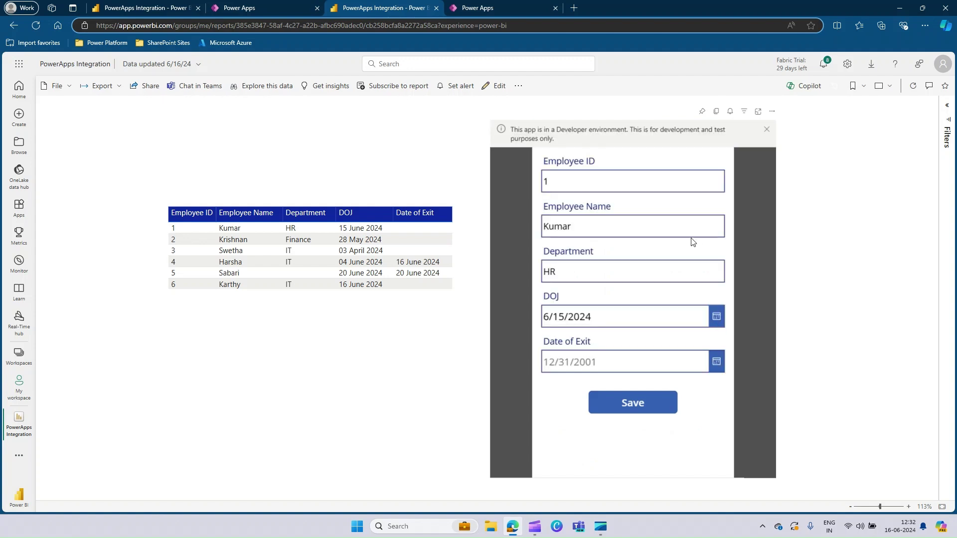
click(765, 131)
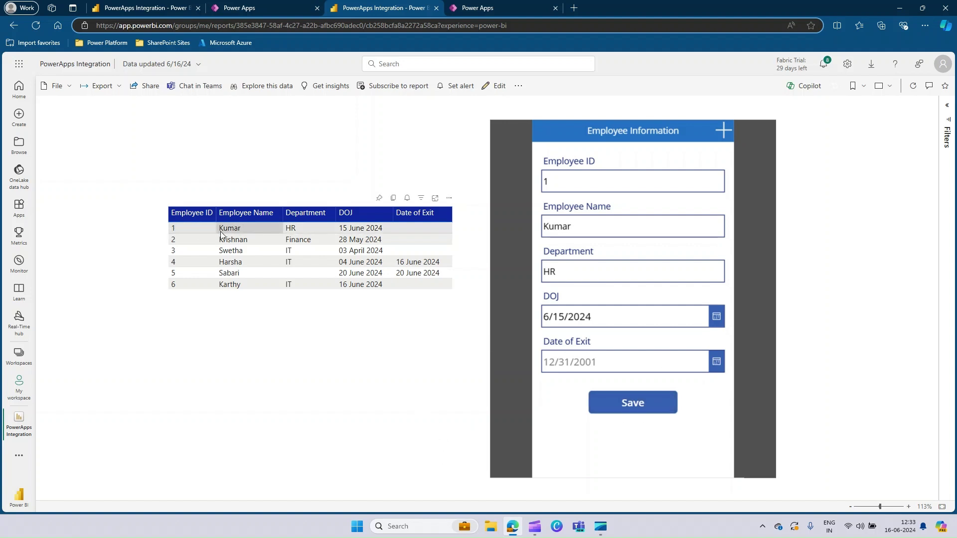
Step: Set the Date of Exit for employee ID 1 to 6/17/2024 in the embedded form and submit the record
click(716, 362)
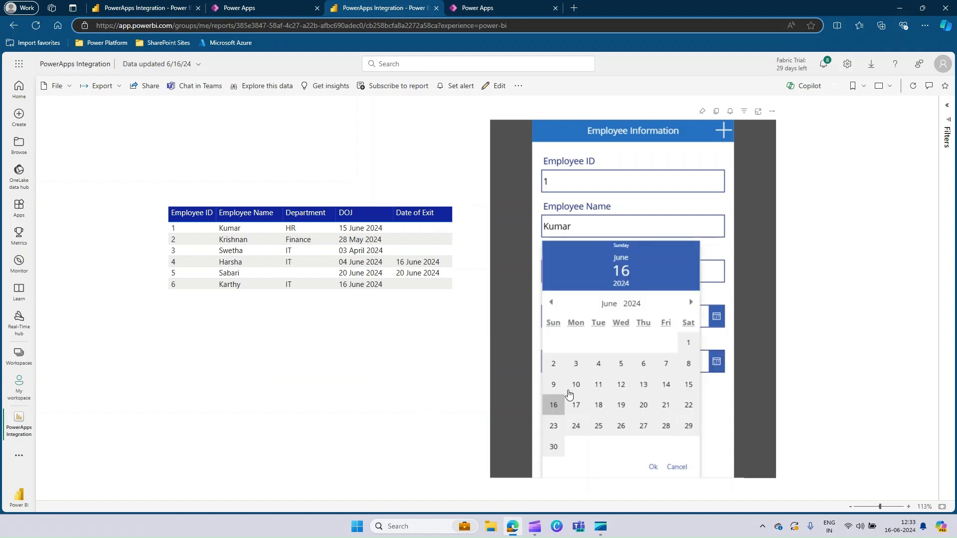
click(575, 404)
click(653, 466)
click(648, 411)
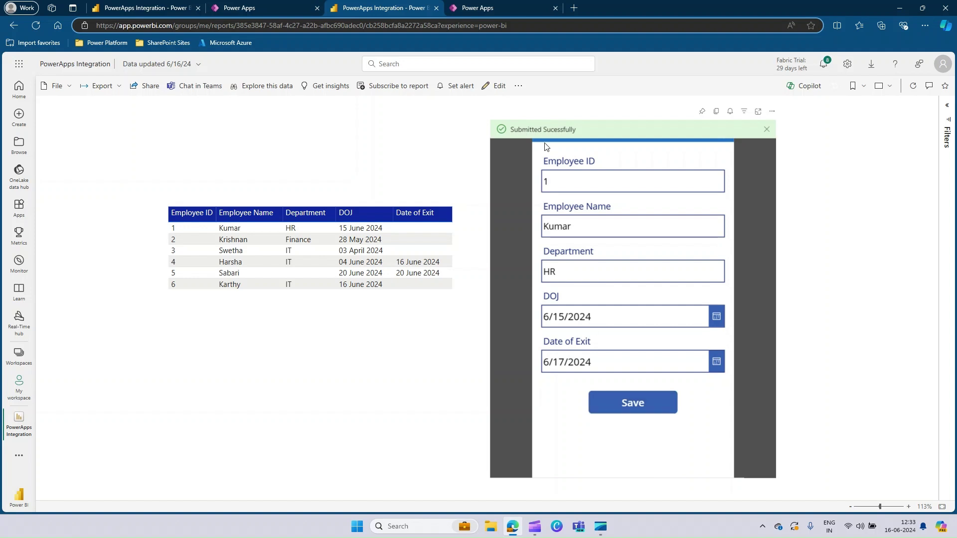